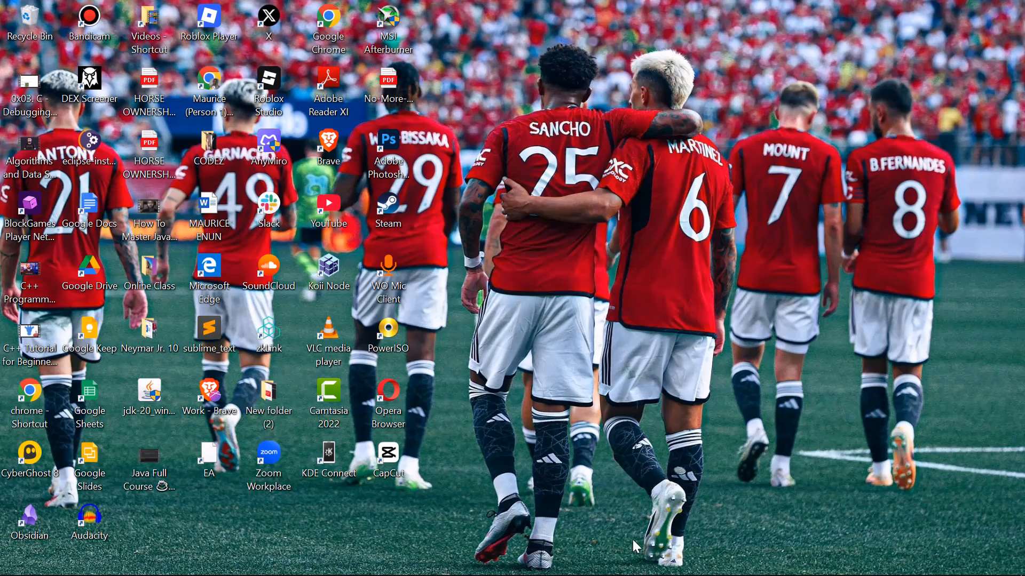
Step: Switch to the Brave browser and examine the default product template's sections and storefront preview down to the collapsible content
mouse_move(637, 574)
mouse_move(499, 575)
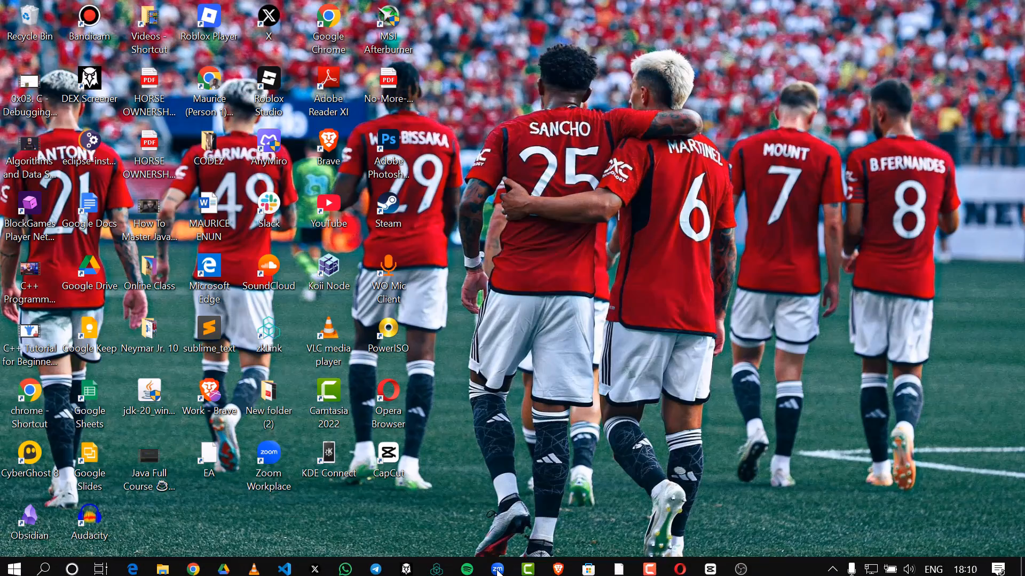
click(558, 565)
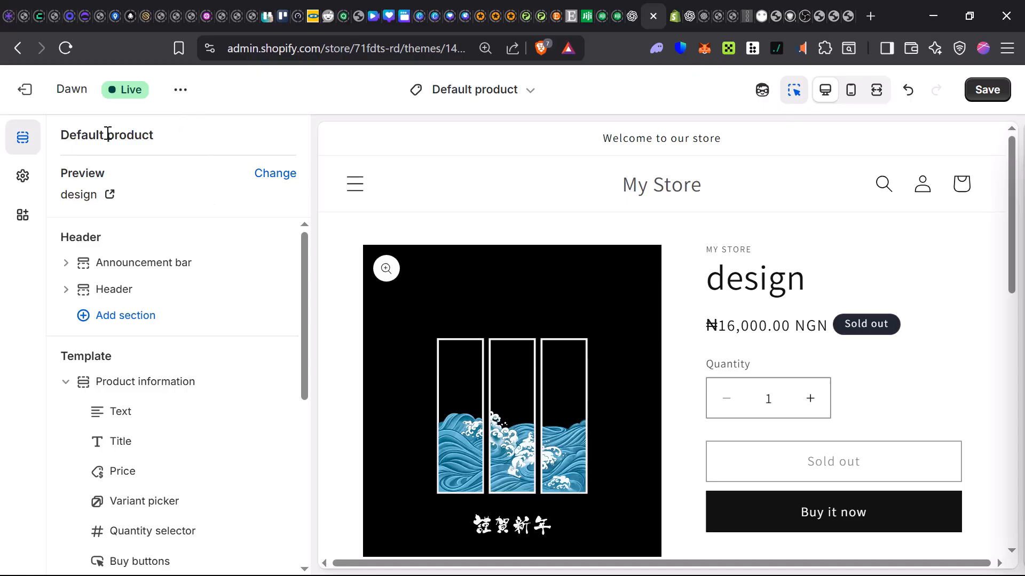
scroll(99, 336, down, 2)
scroll(98, 346, down, 6)
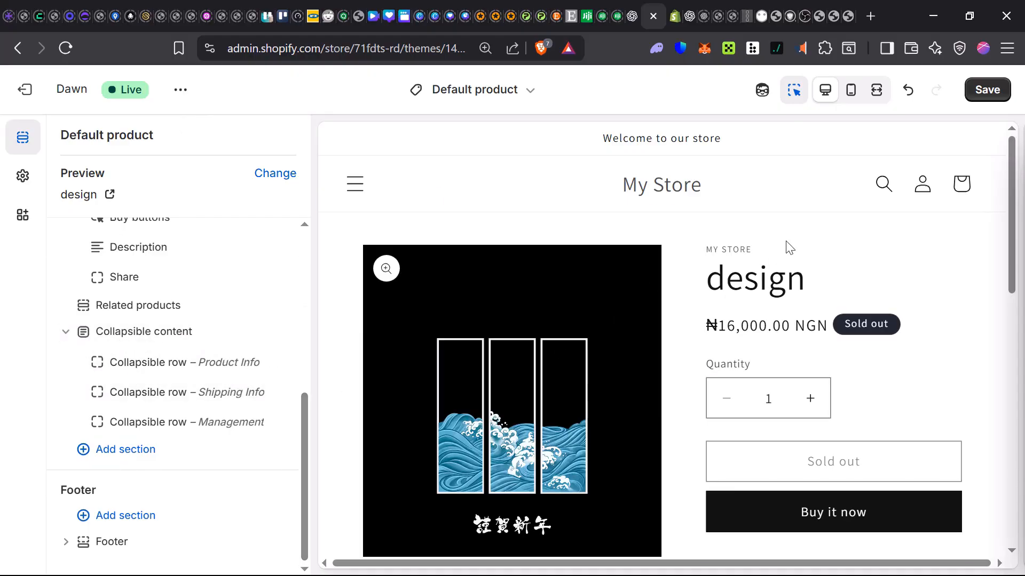
scroll(784, 242, down, 2)
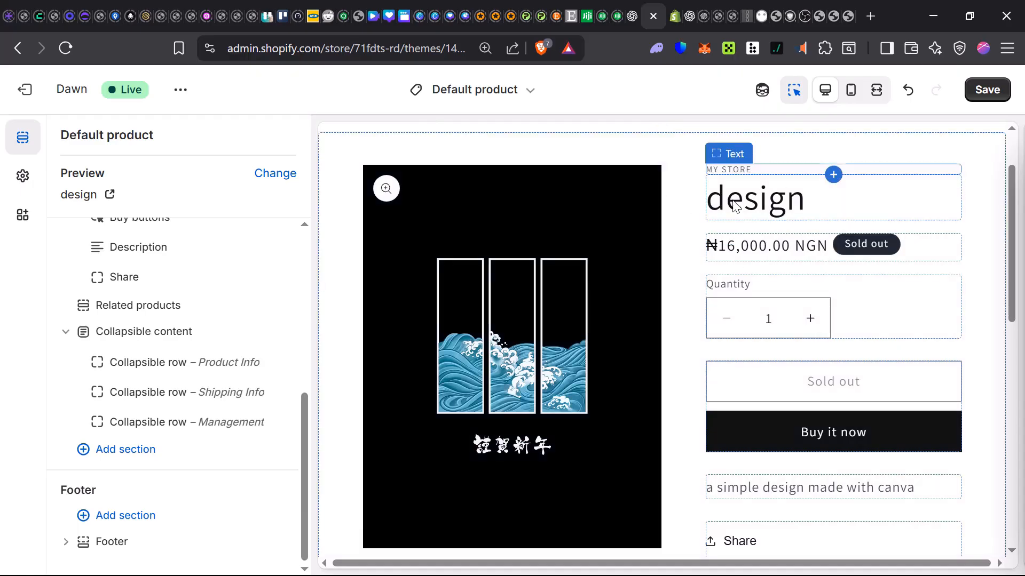
scroll(713, 256, down, 3)
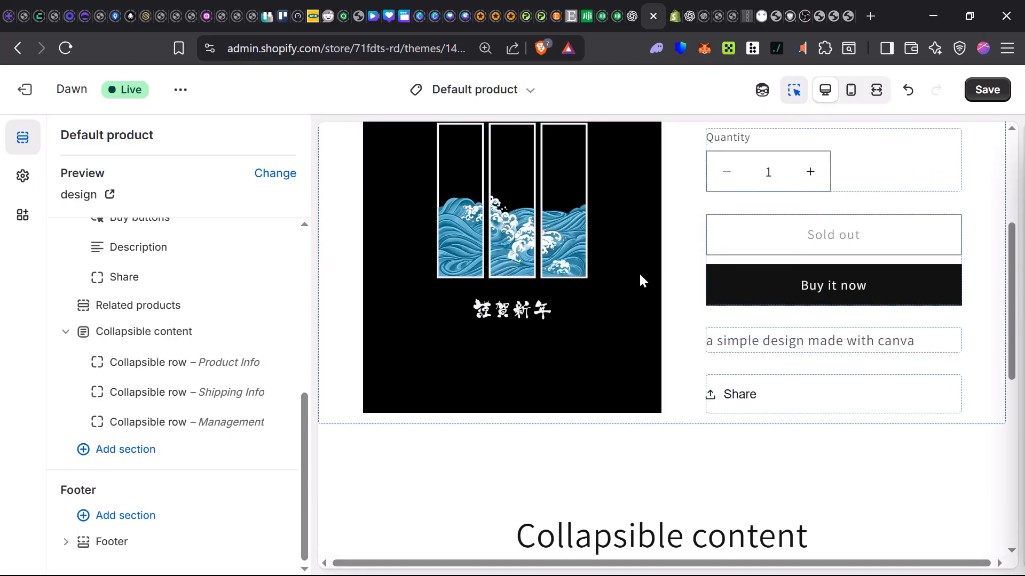
scroll(639, 283, down, 6)
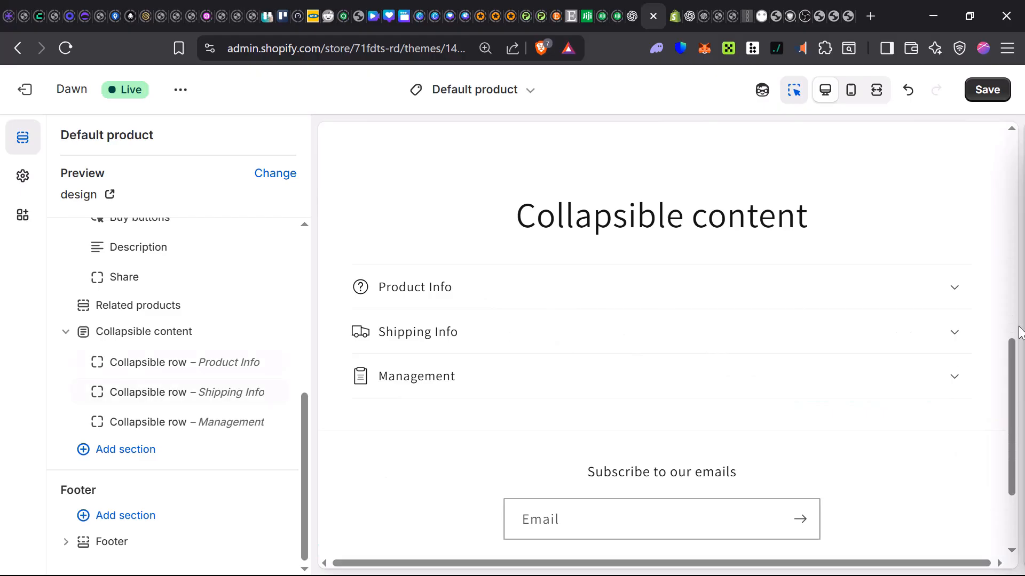
Step: Expand the Product Info collapsible row, switch the preview to the mobile layout and collapse the row again
click(951, 291)
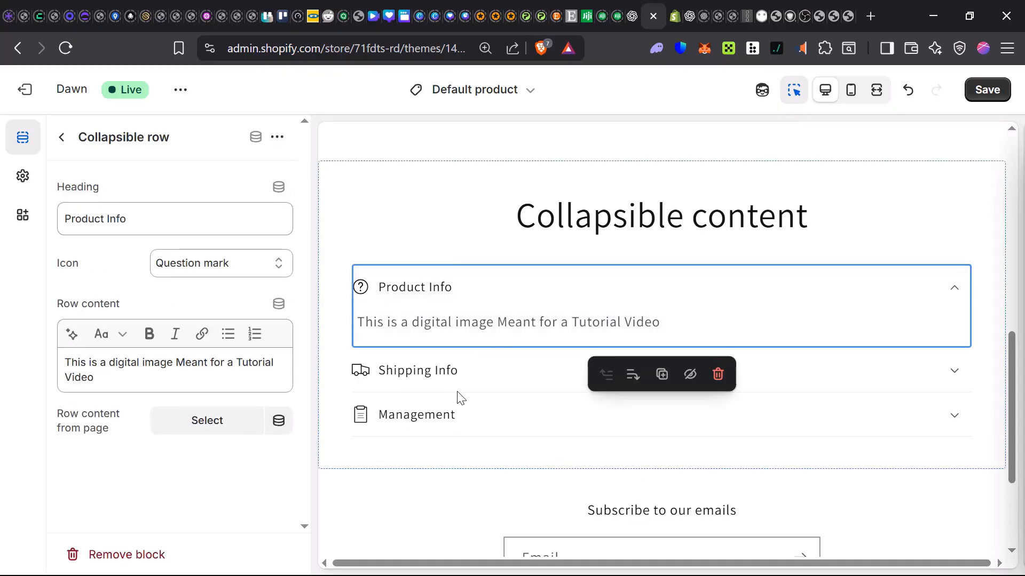
click(852, 97)
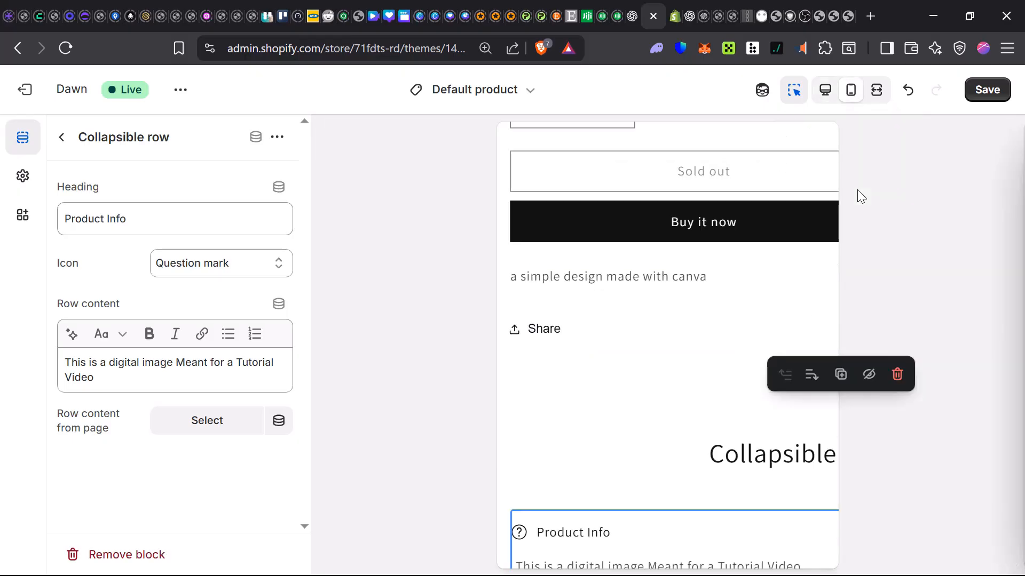
scroll(749, 265, down, 3)
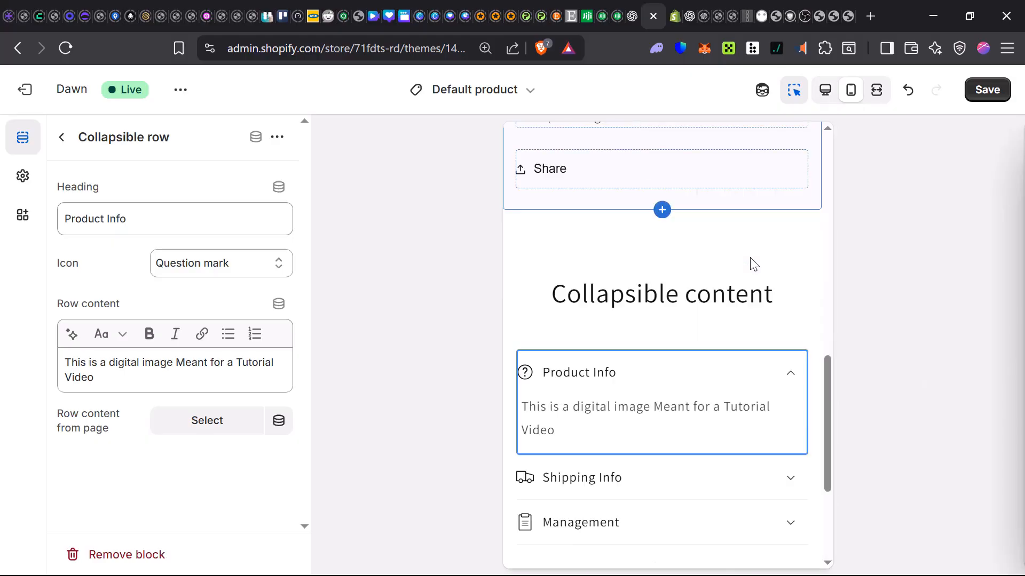
click(791, 378)
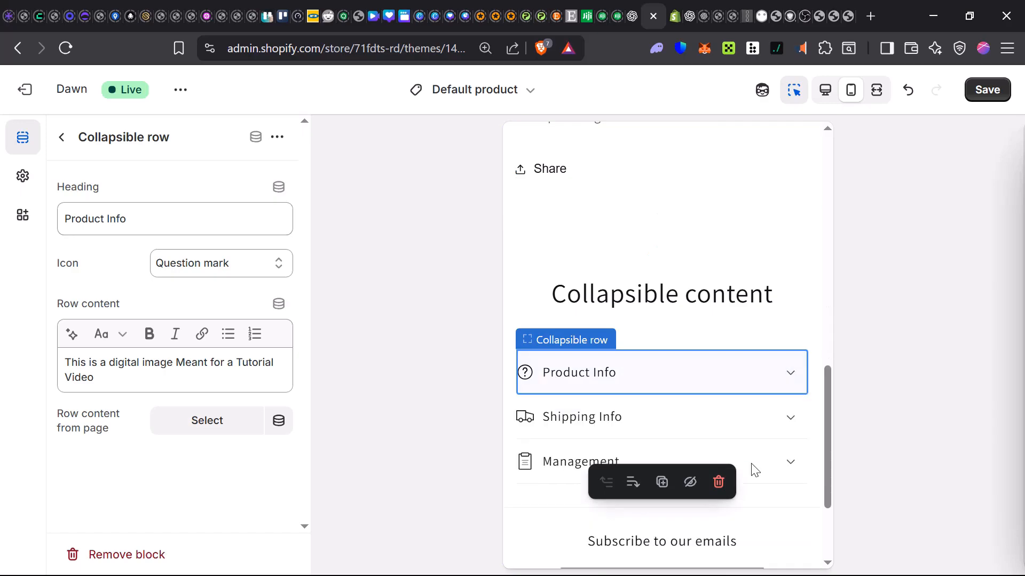
Step: Expand the Shipping Info and Management collapsible rows in the mobile preview to examine their content
click(793, 424)
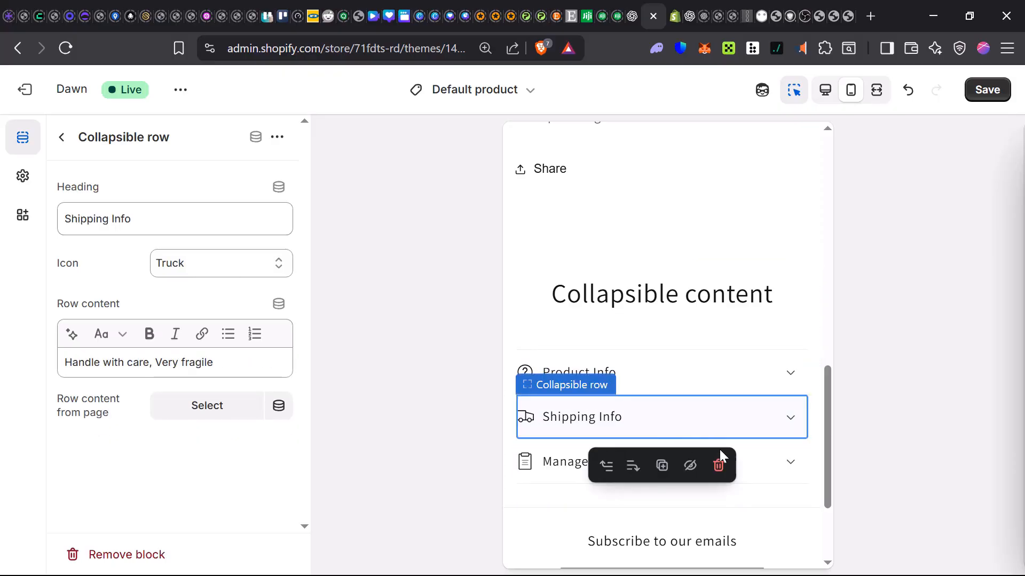
click(790, 422)
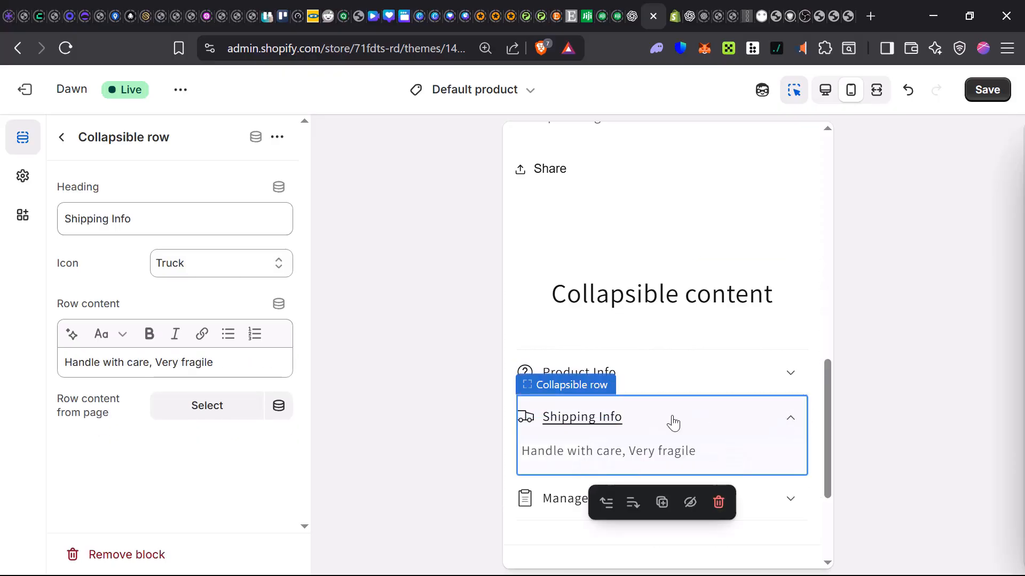
click(792, 508)
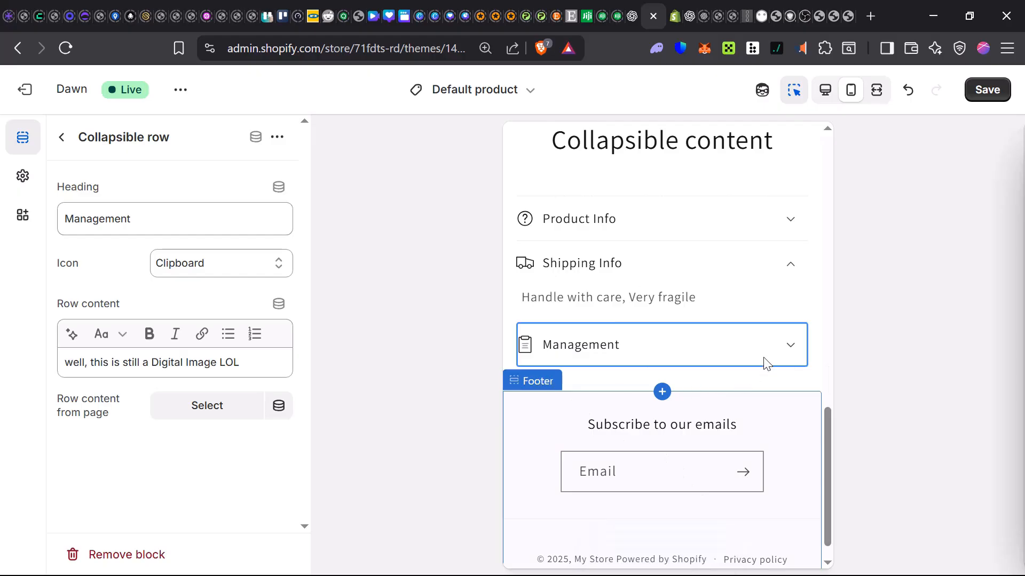
click(791, 348)
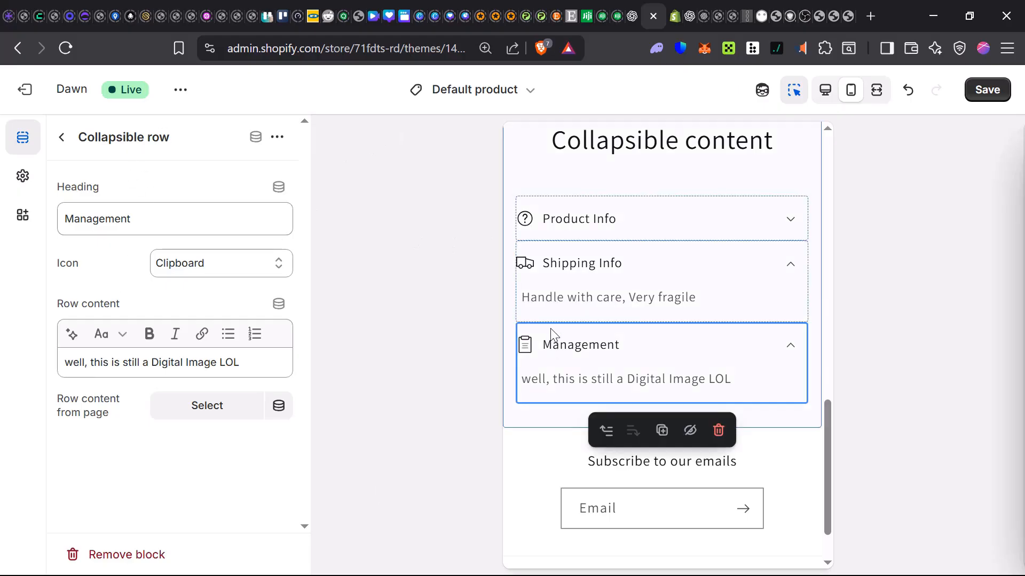
mouse_move(550, 329)
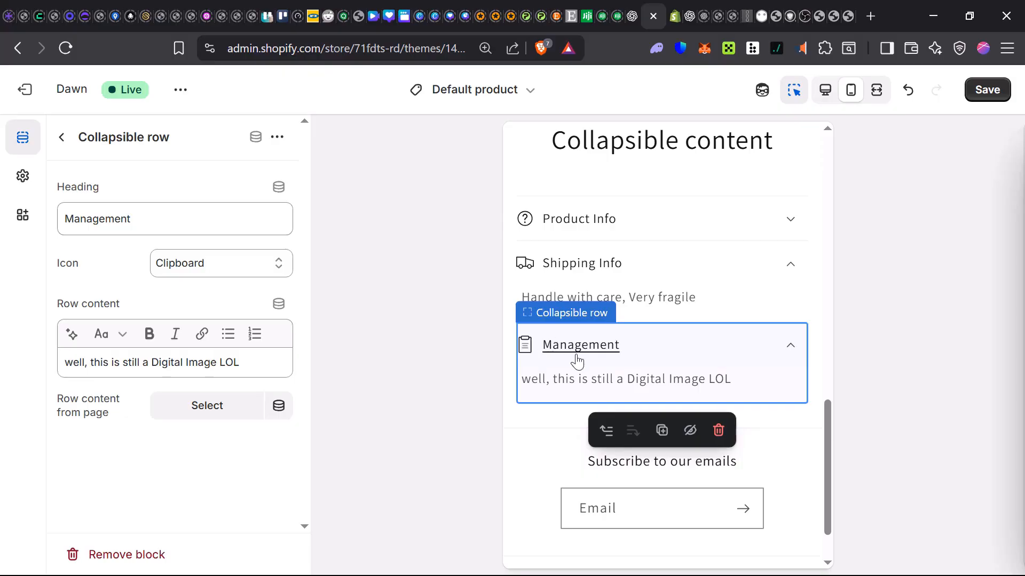
Step: Switch to the admin page of the existing product "design" and review its media, pricing, inventory, shipping and variant settings
click(680, 15)
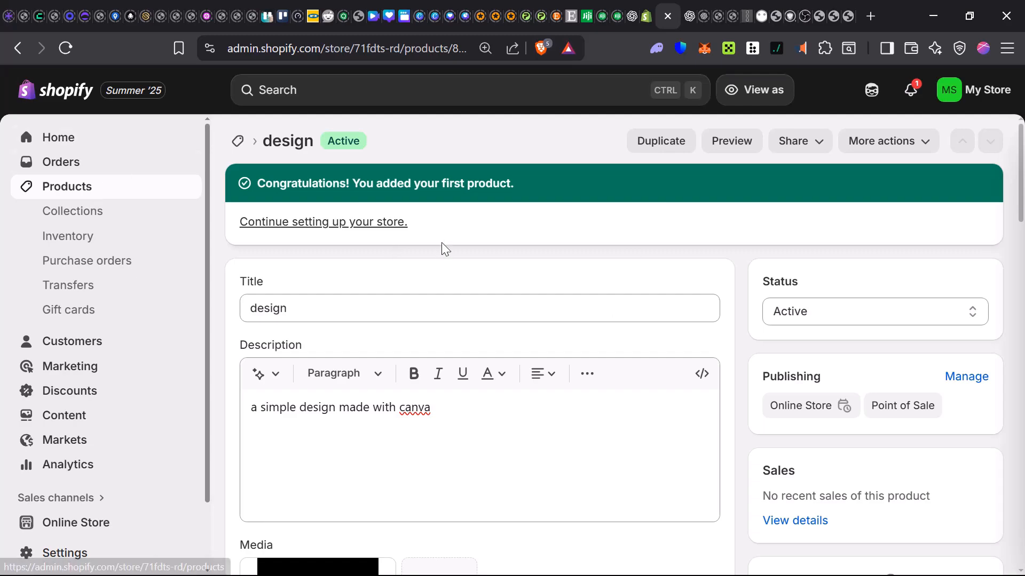
scroll(459, 259, down, 2)
scroll(609, 272, up, 2)
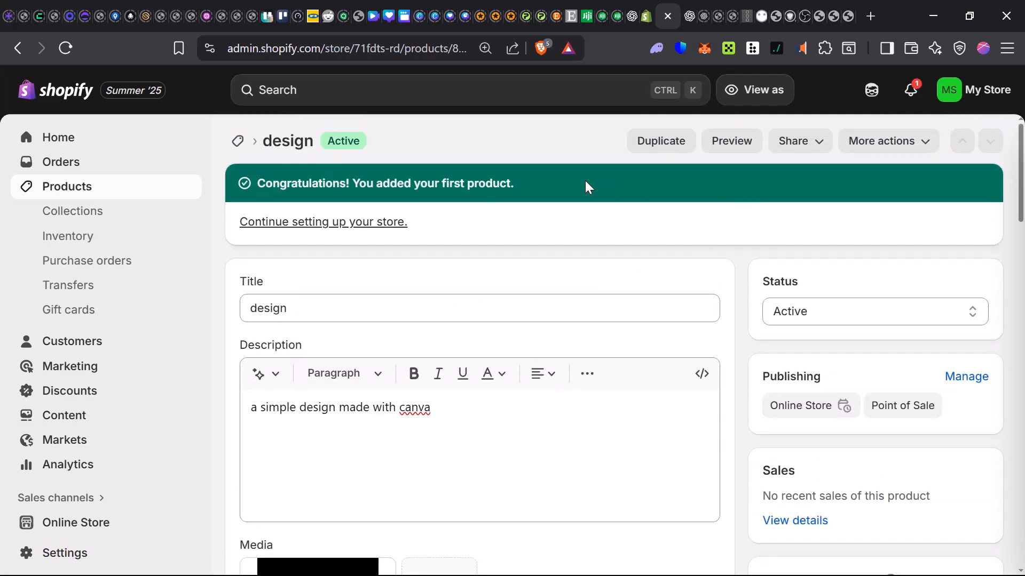
scroll(923, 144, down, 6)
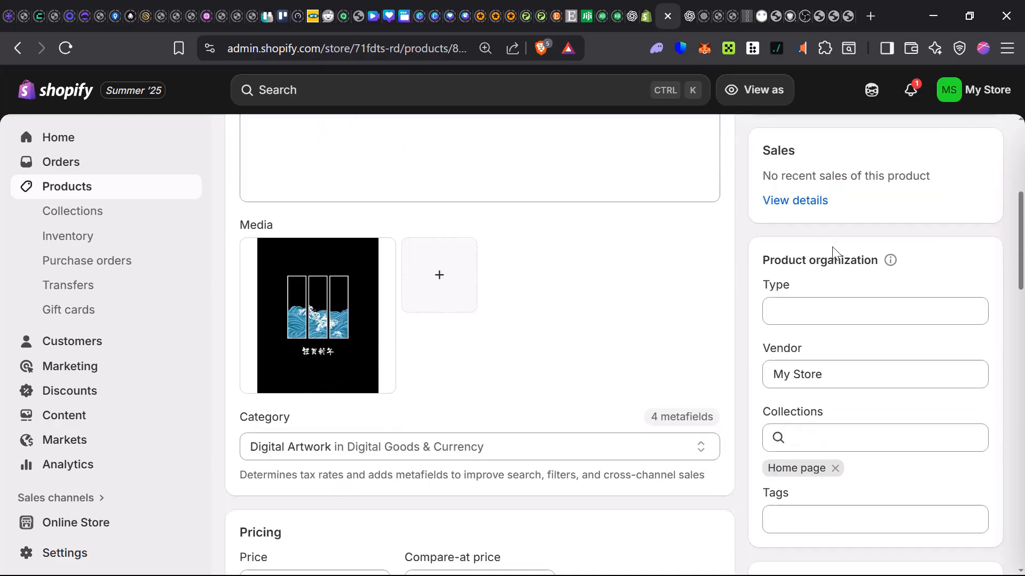
scroll(577, 347, down, 3)
scroll(356, 342, down, 2)
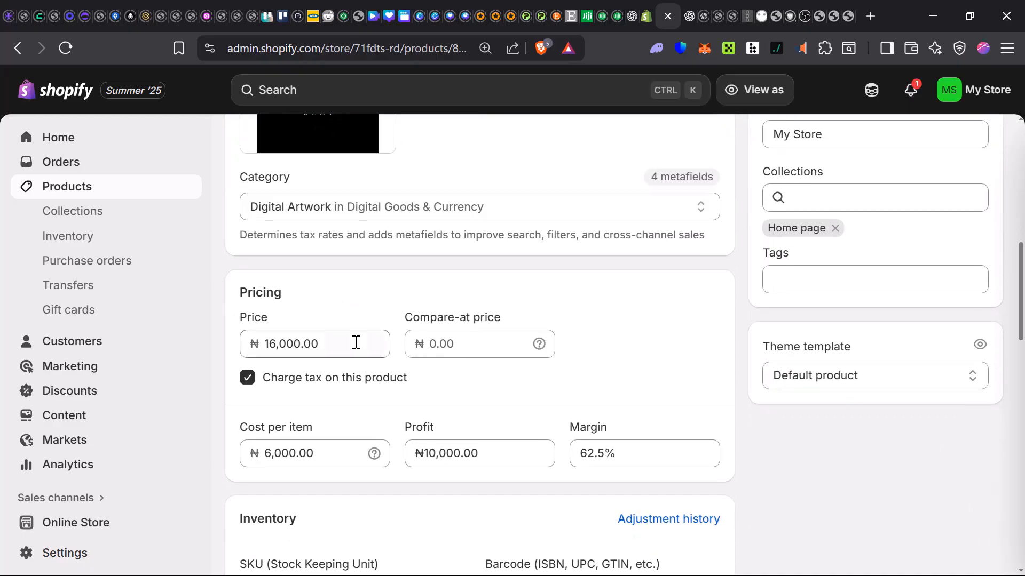
scroll(326, 501, down, 4)
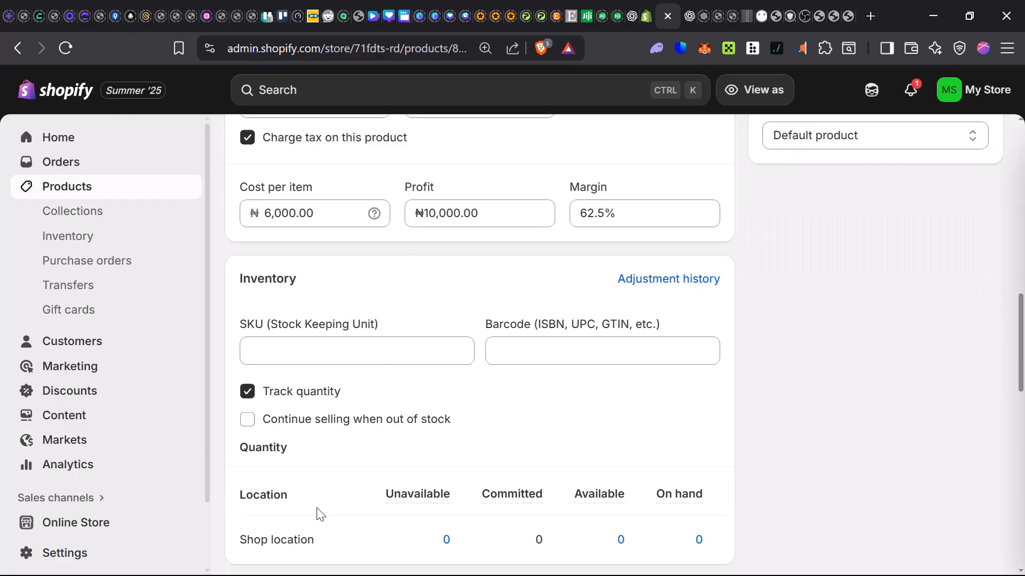
scroll(457, 384, down, 5)
scroll(453, 396, up, 4)
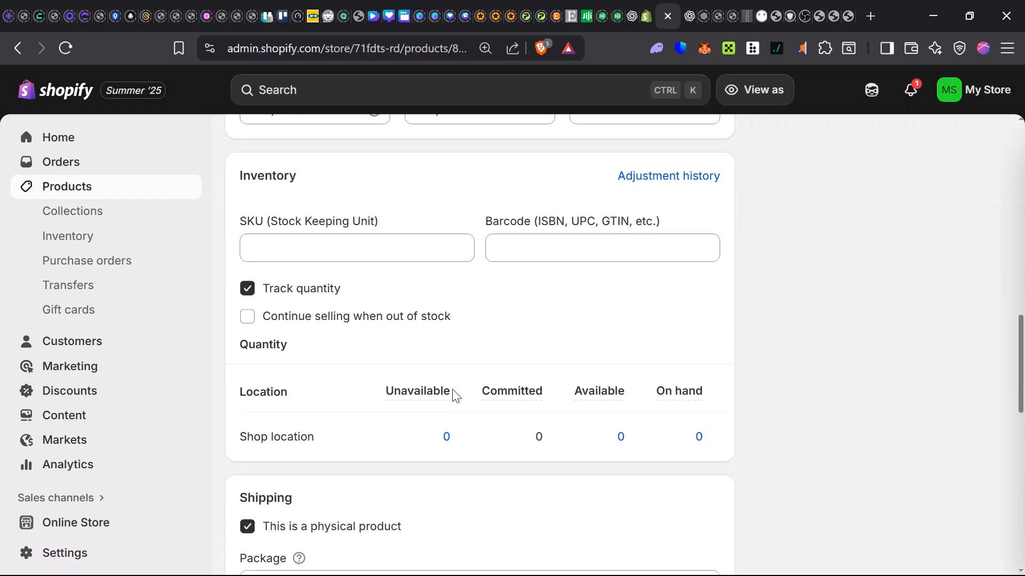
scroll(453, 396, down, 4)
scroll(318, 428, down, 3)
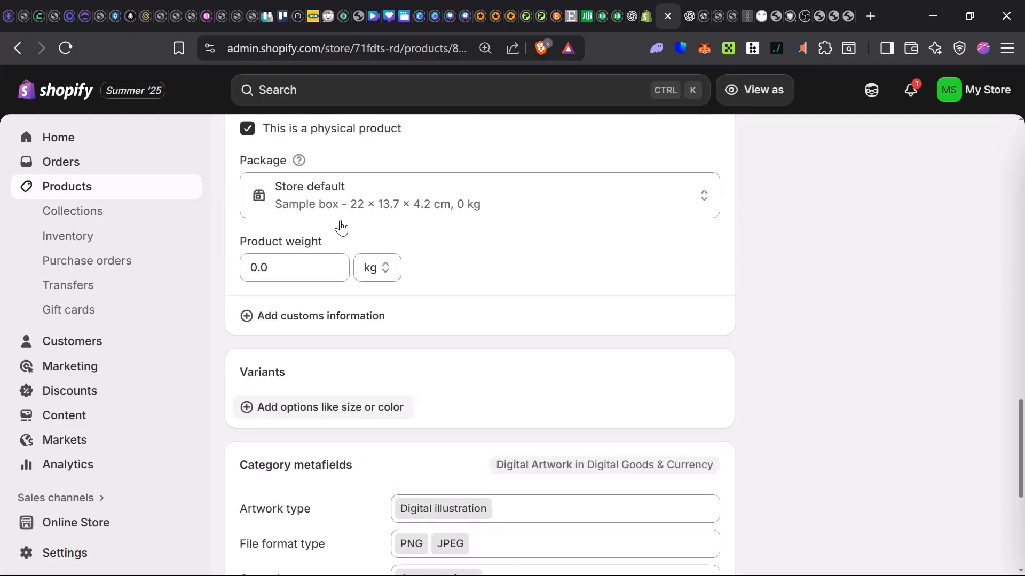
scroll(277, 407, up, 2)
scroll(521, 373, up, 12)
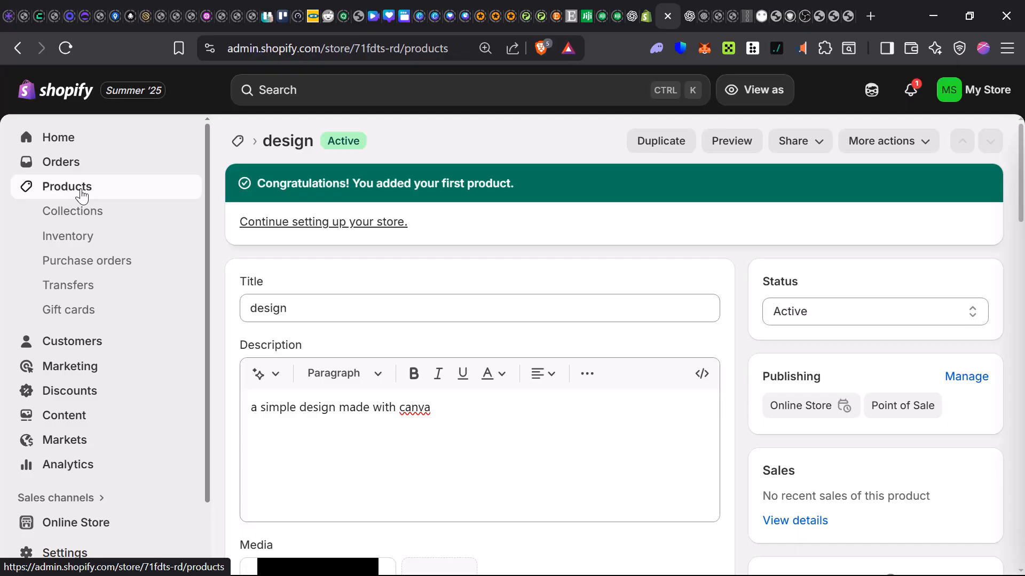
Step: Start a new product from the product list, titled "Digital Image" with the description "A Simple Digital Image"
click(81, 195)
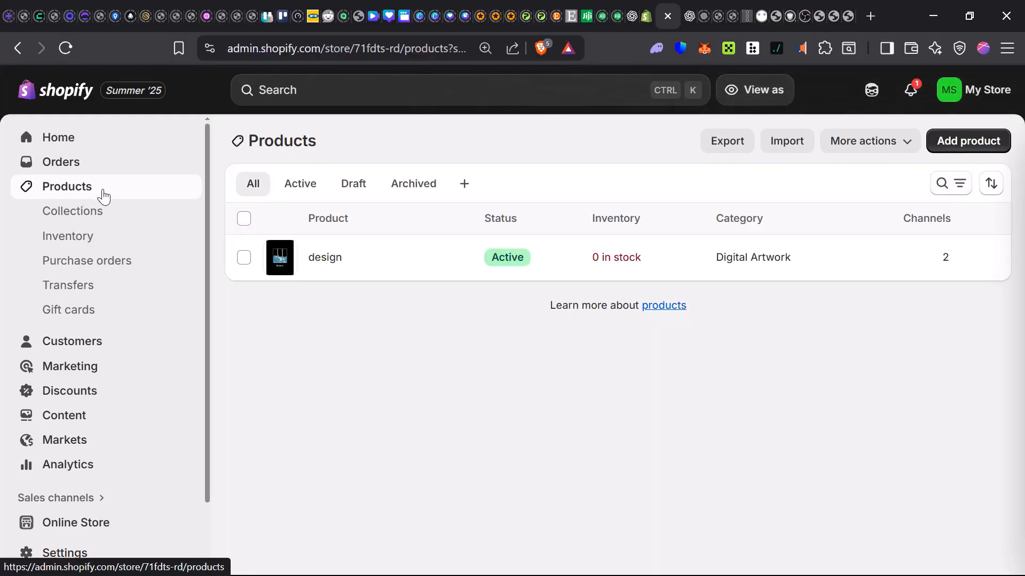
click(957, 144)
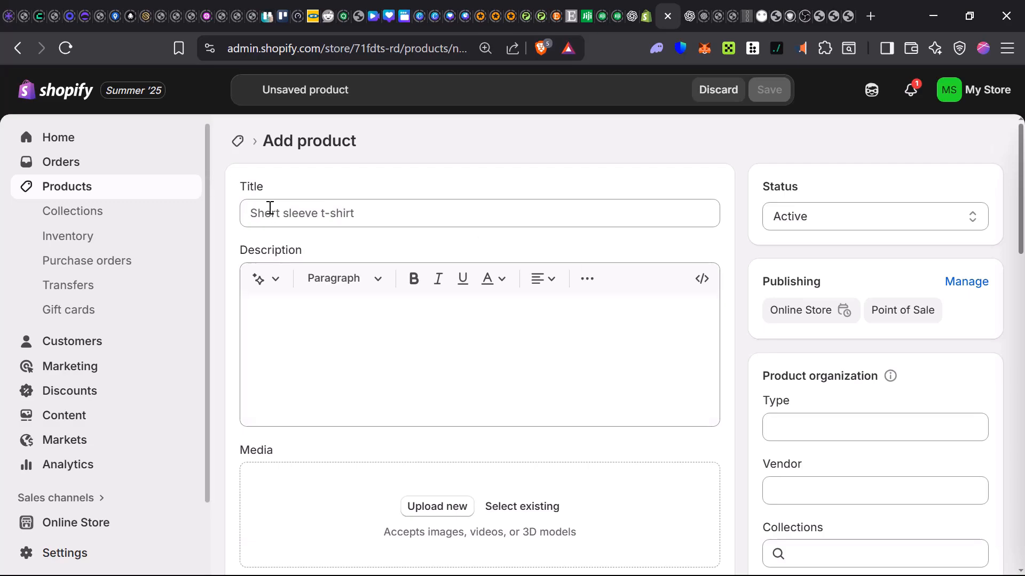
click(273, 211)
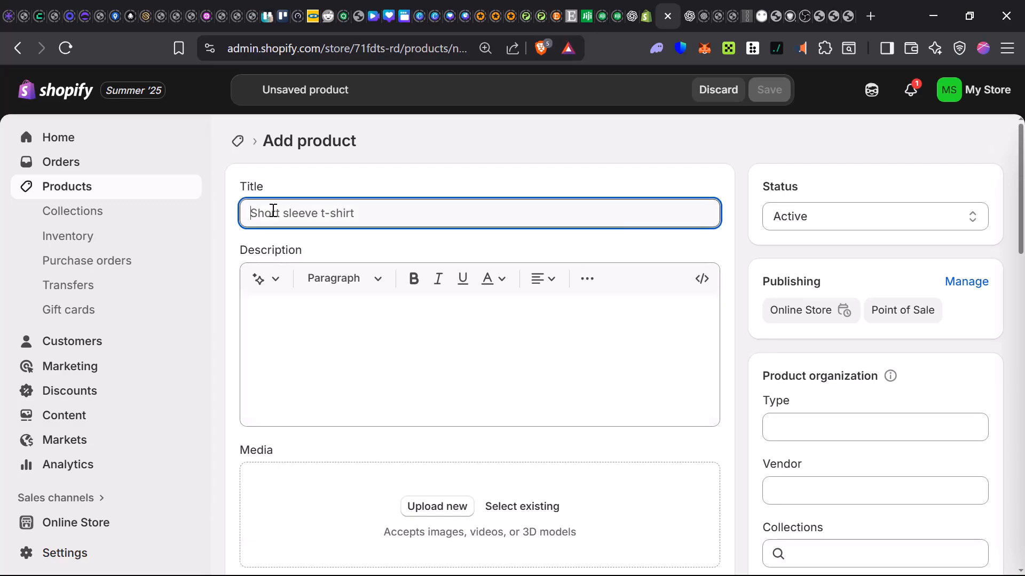
text(Digital)
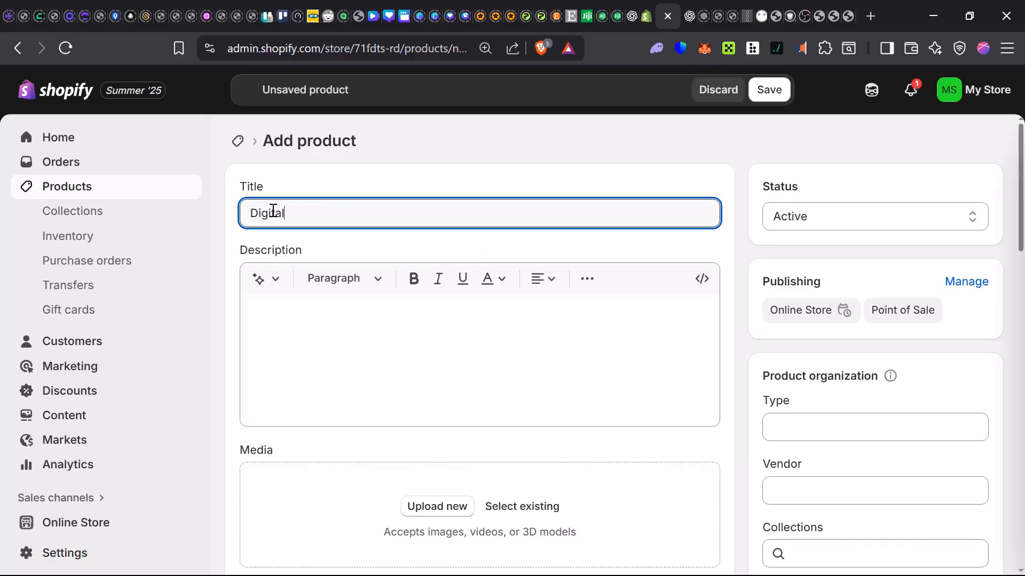
text( Image)
click(298, 319)
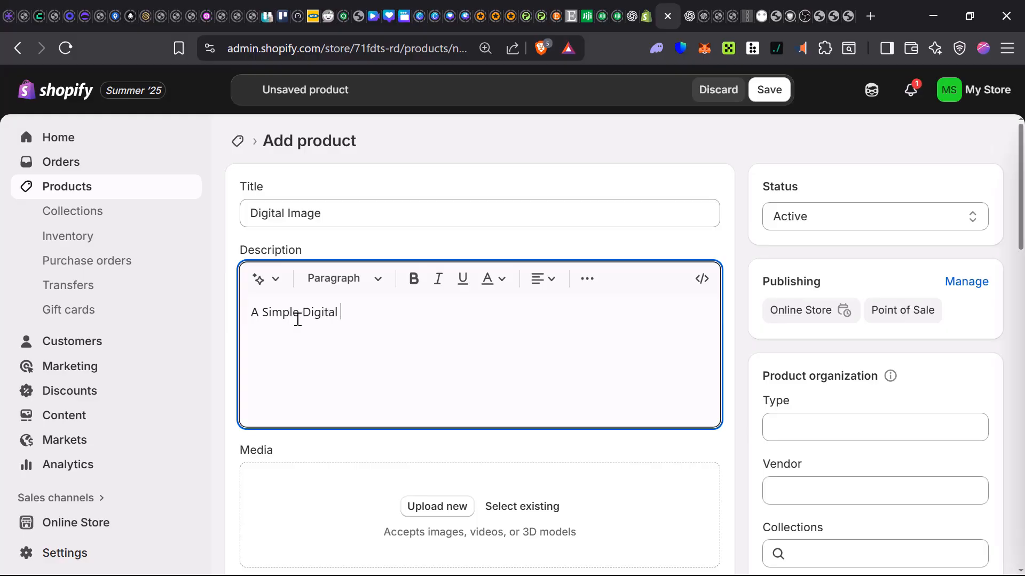
text(Image)
Step: Upload the image "Summer time cute T-shirt template" from the Downloads folder as the new product's media
scroll(436, 350, down, 3)
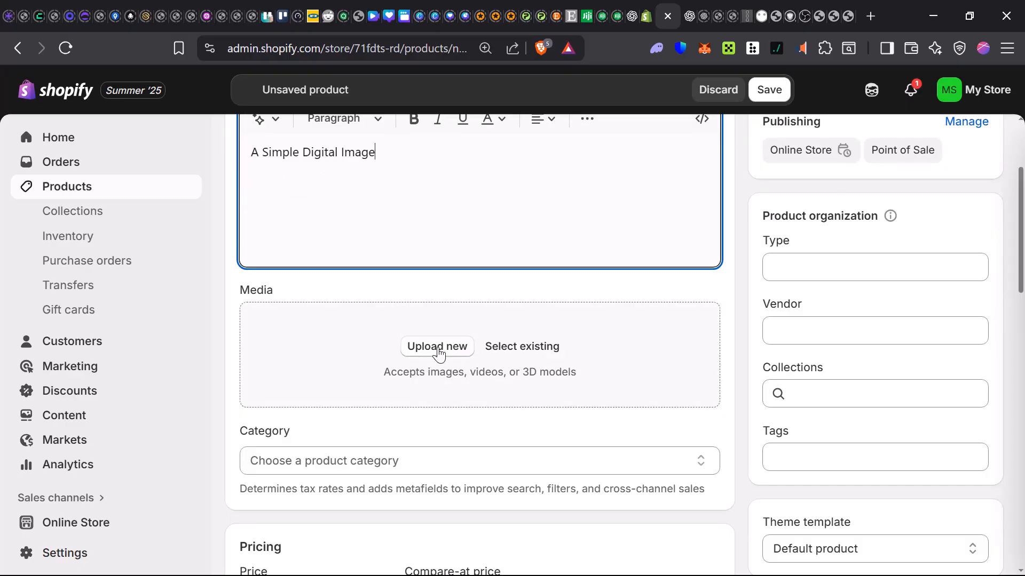
click(437, 348)
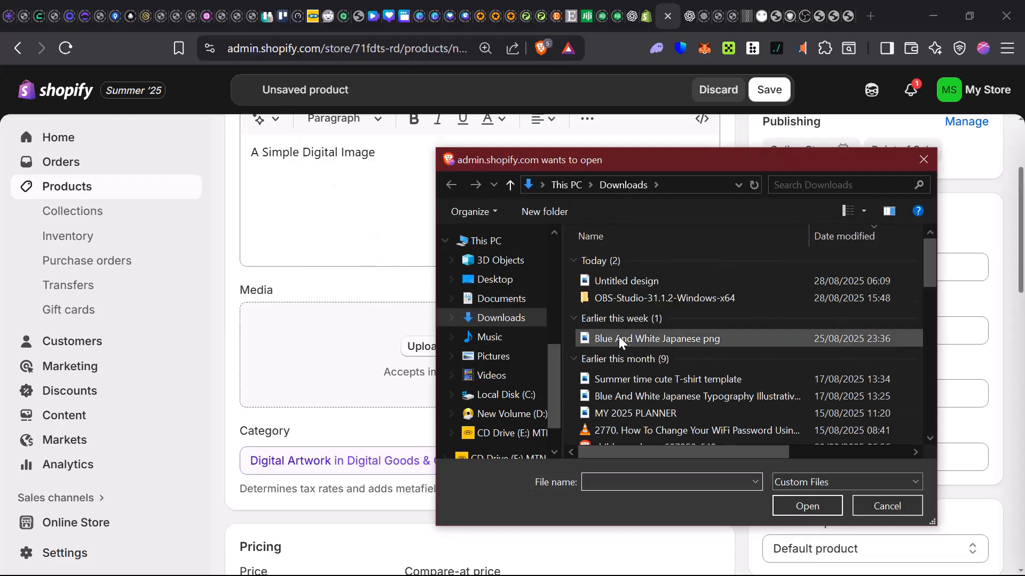
scroll(640, 348, down, 1)
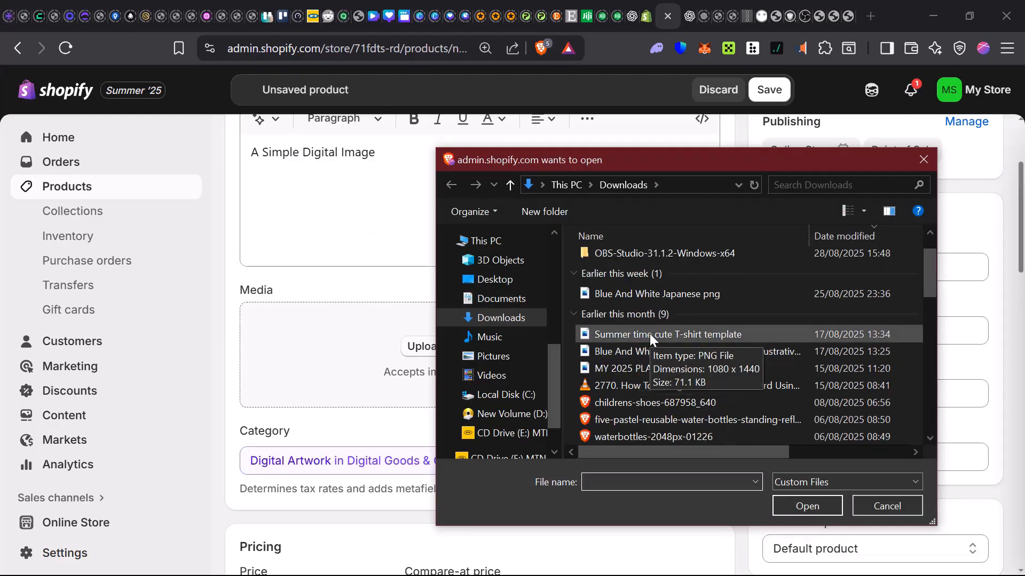
click(650, 336)
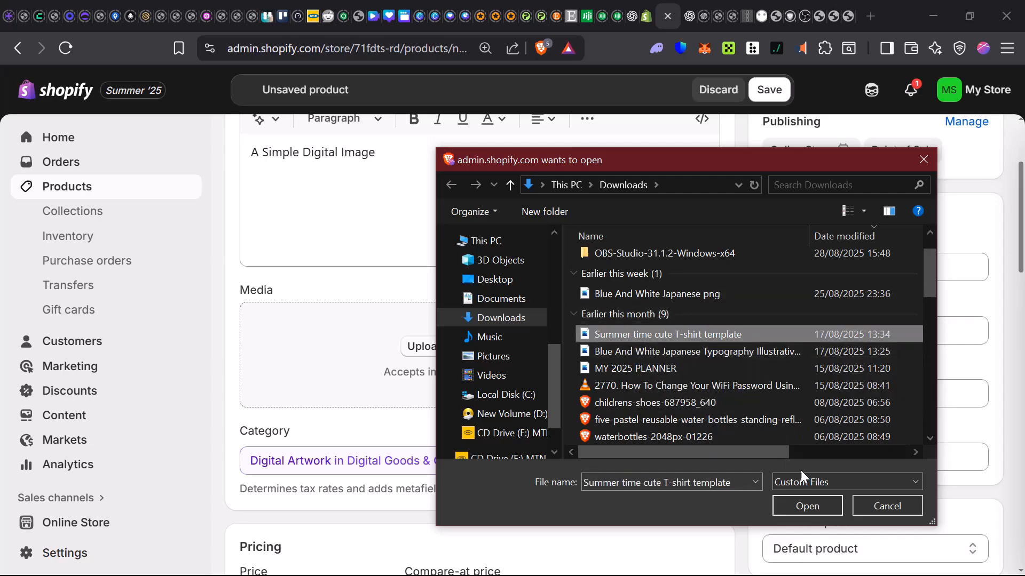
click(818, 506)
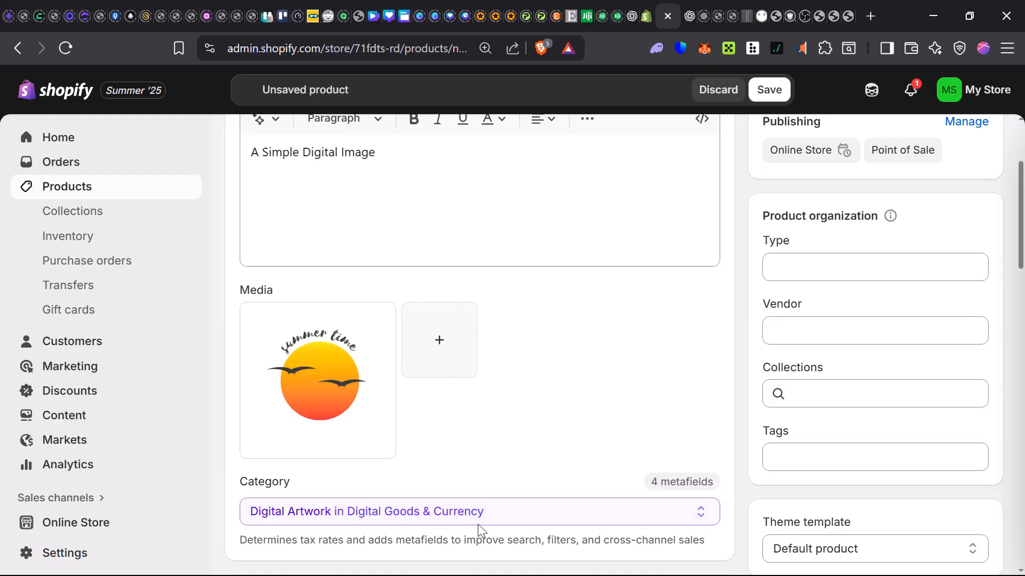
Step: Set the product's price to ₦4,000 and its cost per item to ₦10,000
scroll(484, 418, down, 2)
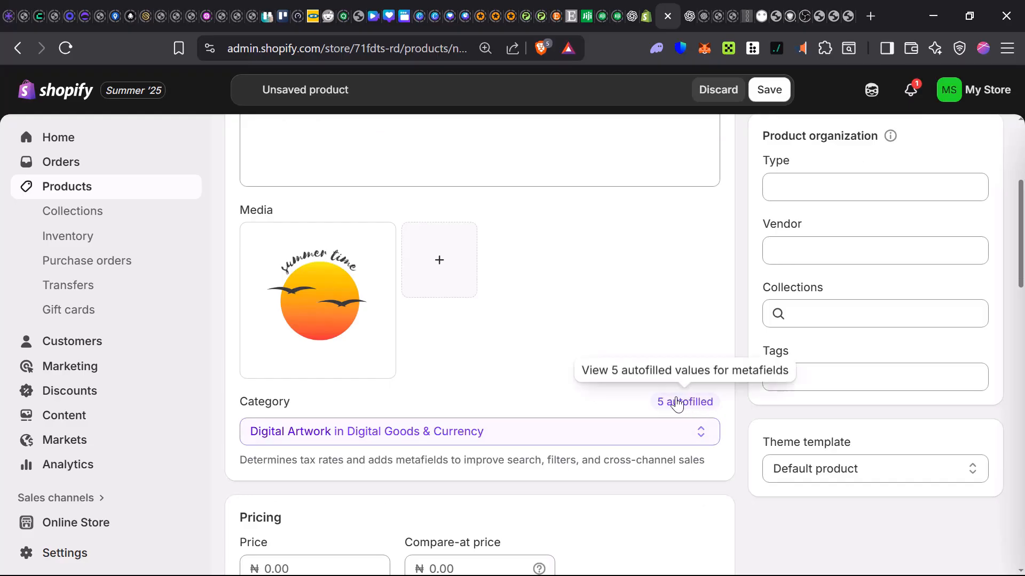
scroll(677, 404, down, 3)
click(302, 407)
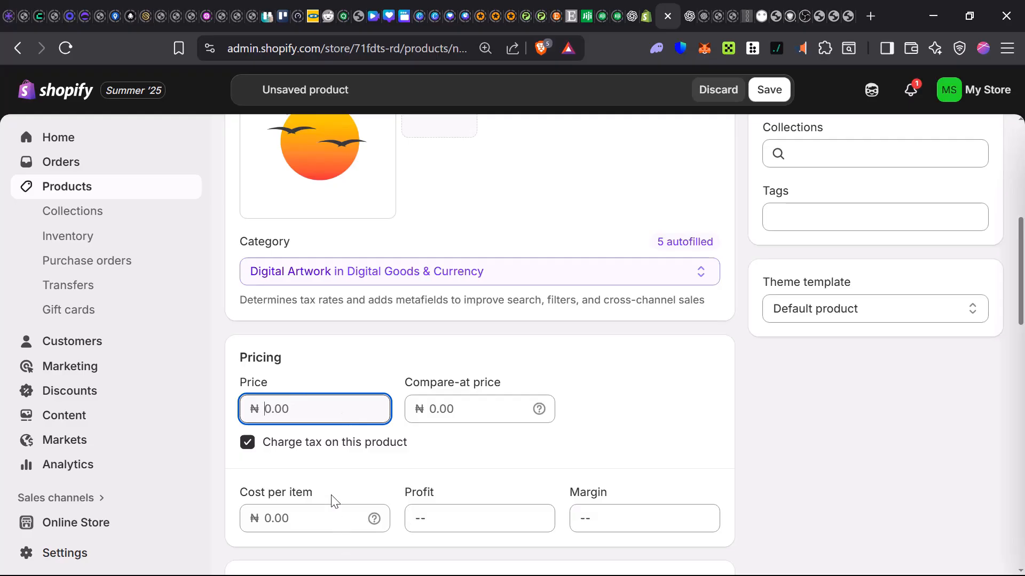
text(4000)
click(331, 513)
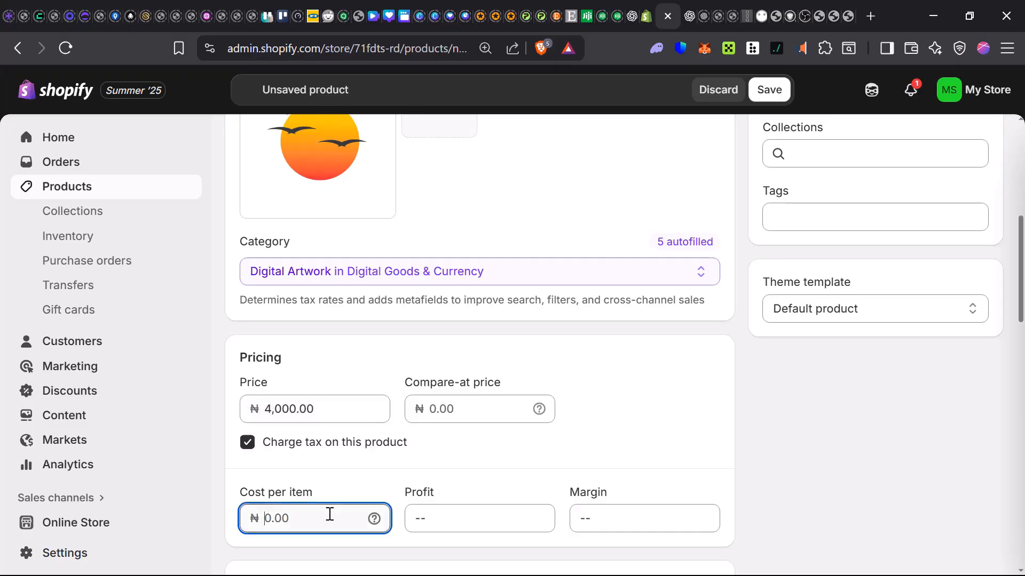
text(10000)
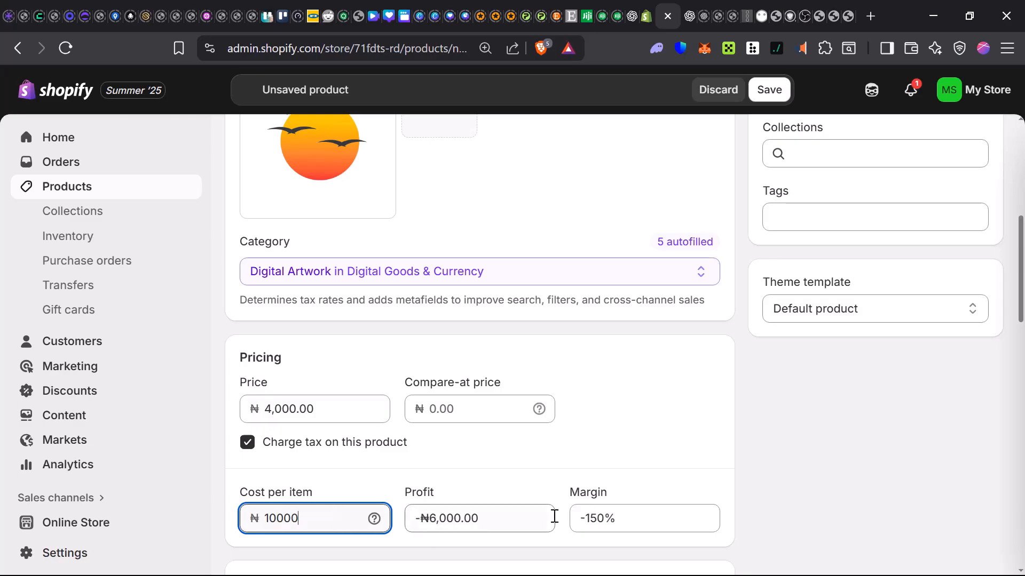
Step: Turn off charging tax on this product in the pricing settings
scroll(524, 473, down, 5)
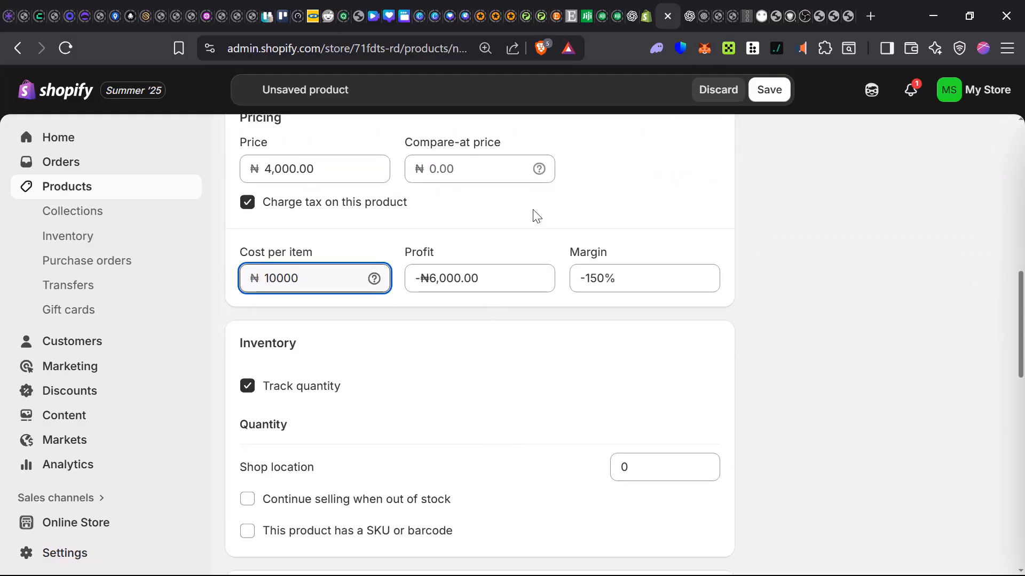
scroll(534, 214, up, 3)
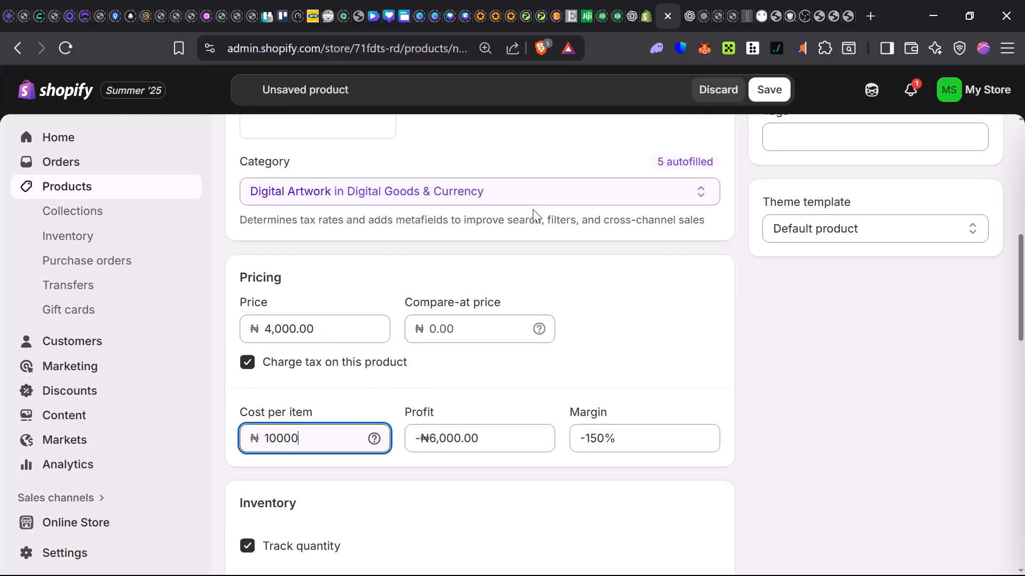
click(248, 364)
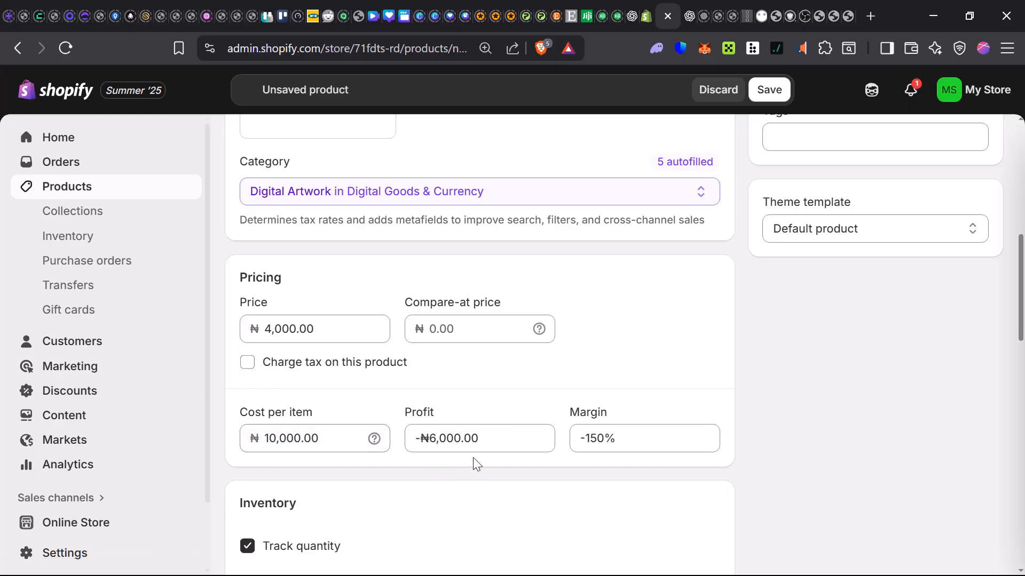
Step: Review the product's inventory, shipping, variants, category metafields and search engine listing settings
scroll(811, 478, down, 8)
scroll(821, 475, up, 4)
scroll(837, 471, down, 6)
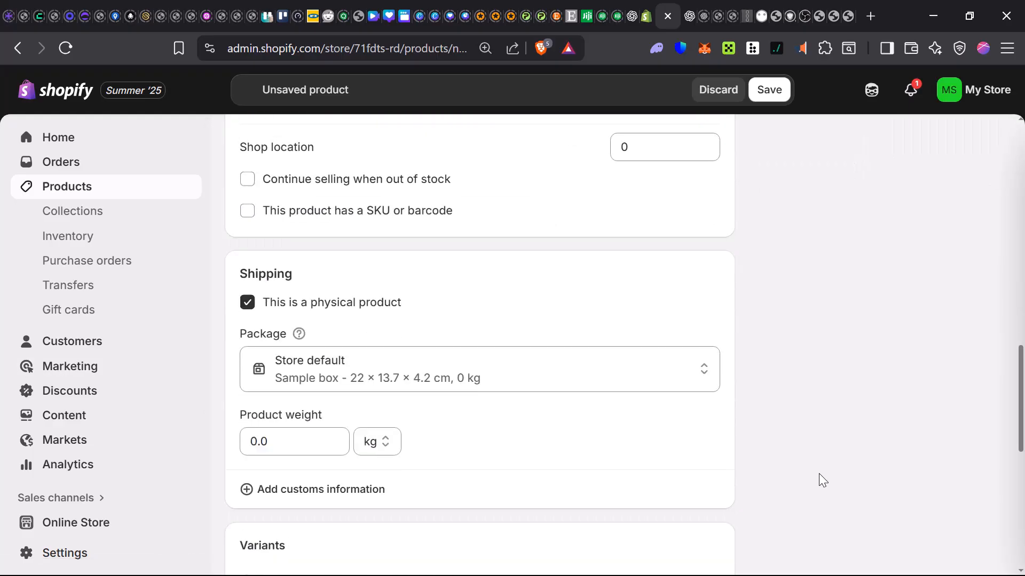
scroll(642, 489, down, 1)
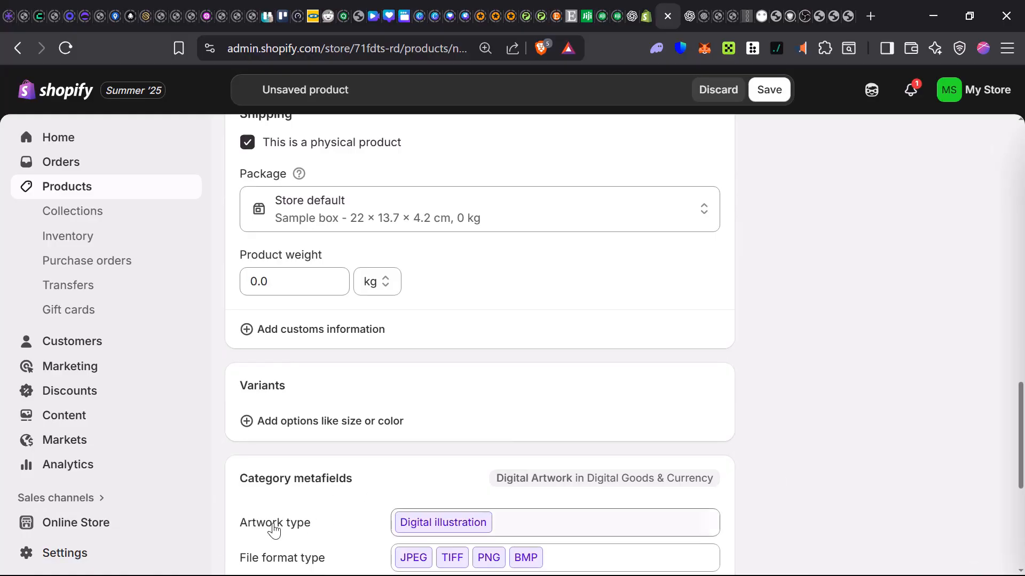
scroll(487, 528, down, 1)
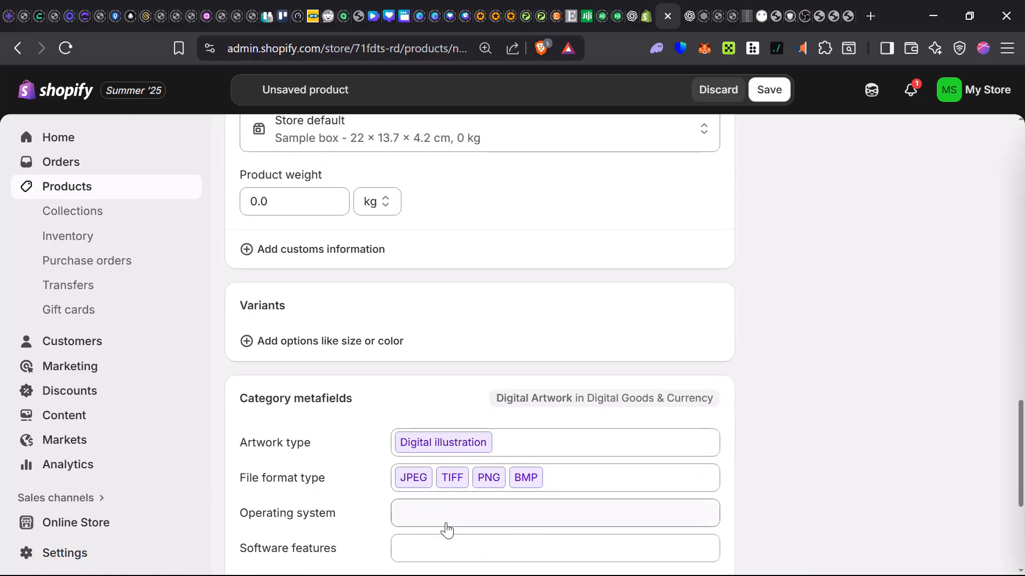
scroll(555, 534, down, 1)
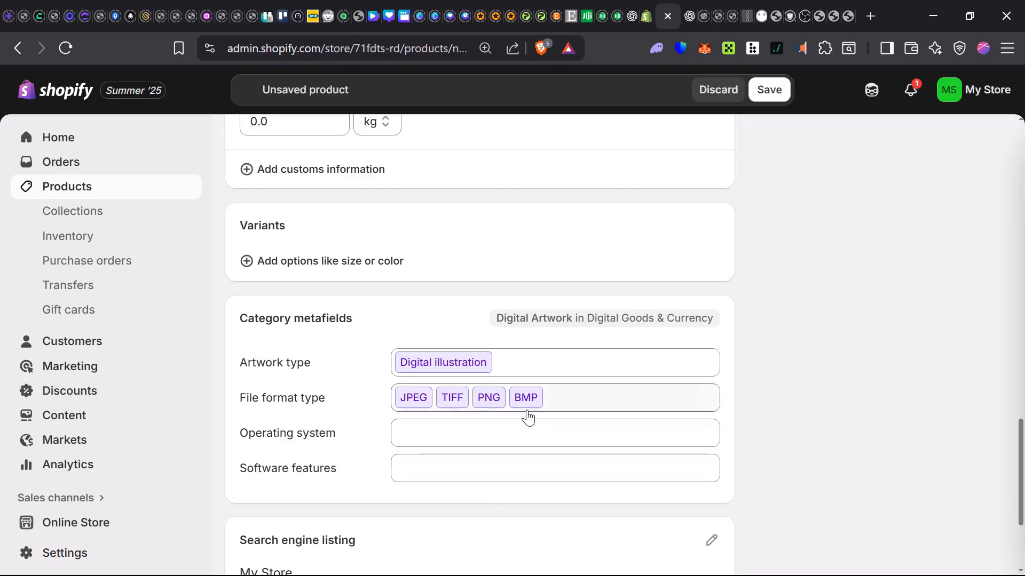
scroll(525, 422, down, 3)
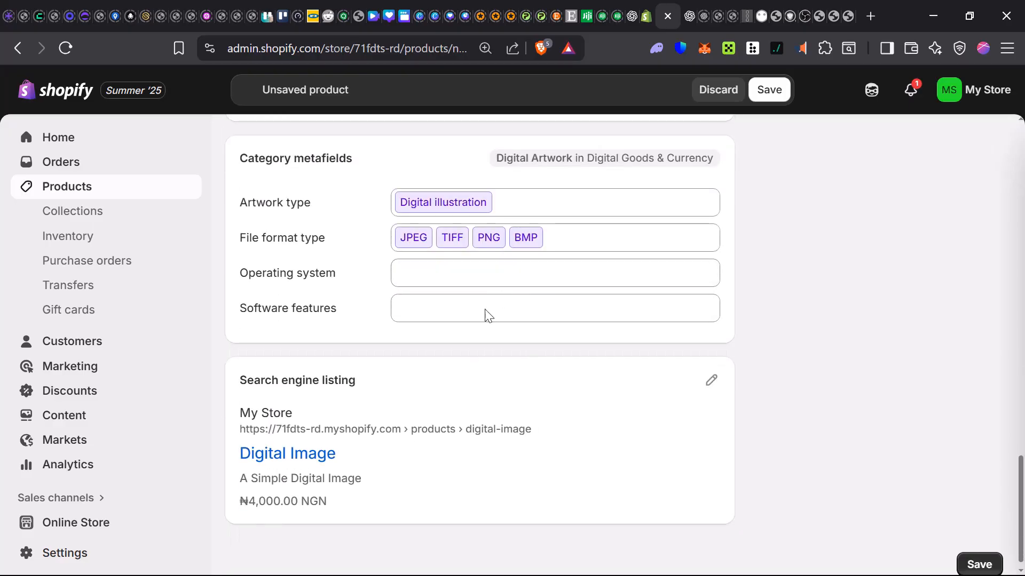
scroll(558, 470, up, 10)
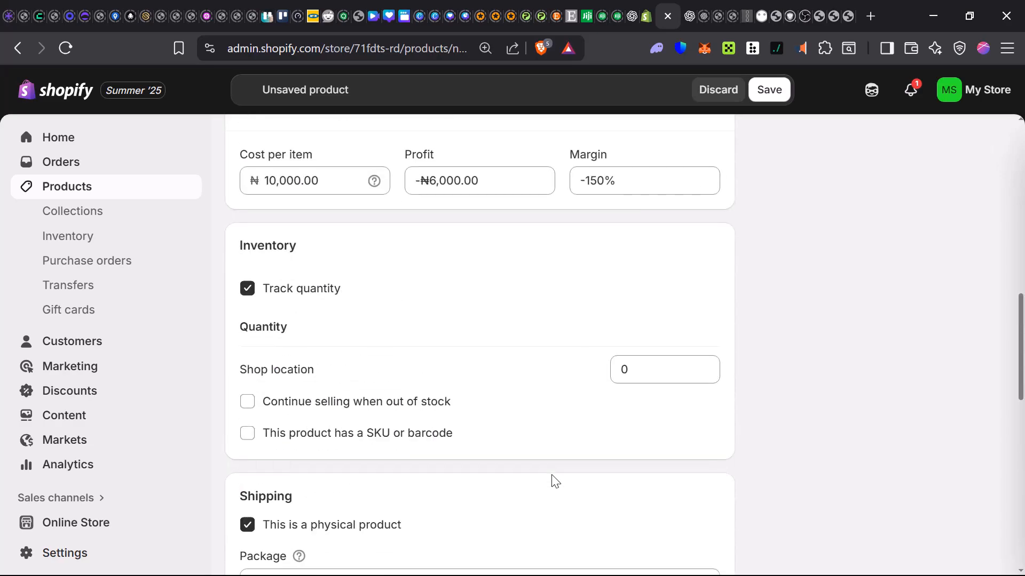
scroll(553, 480, up, 8)
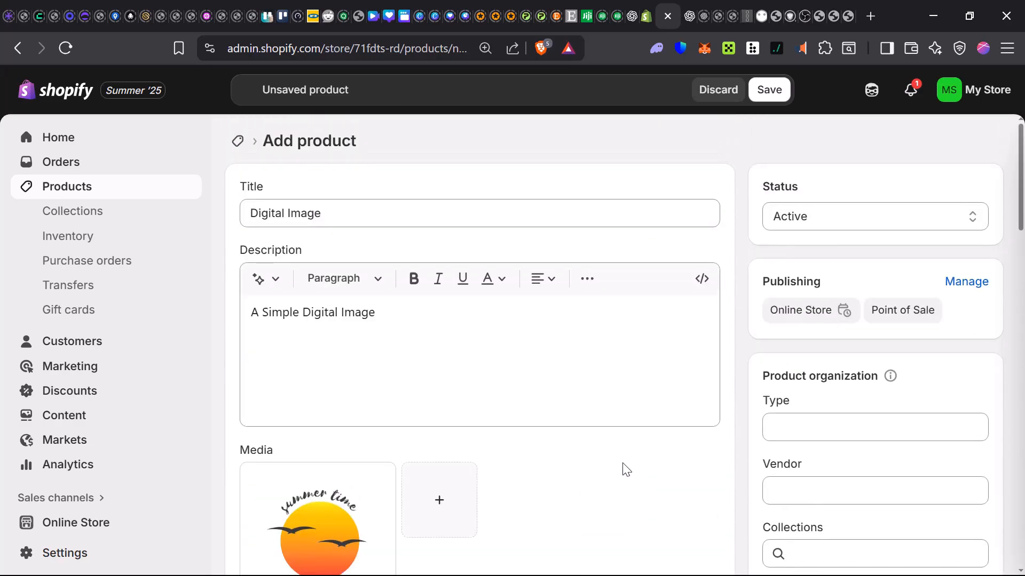
Step: Save the new Digital Image product
scroll(595, 373, down, 2)
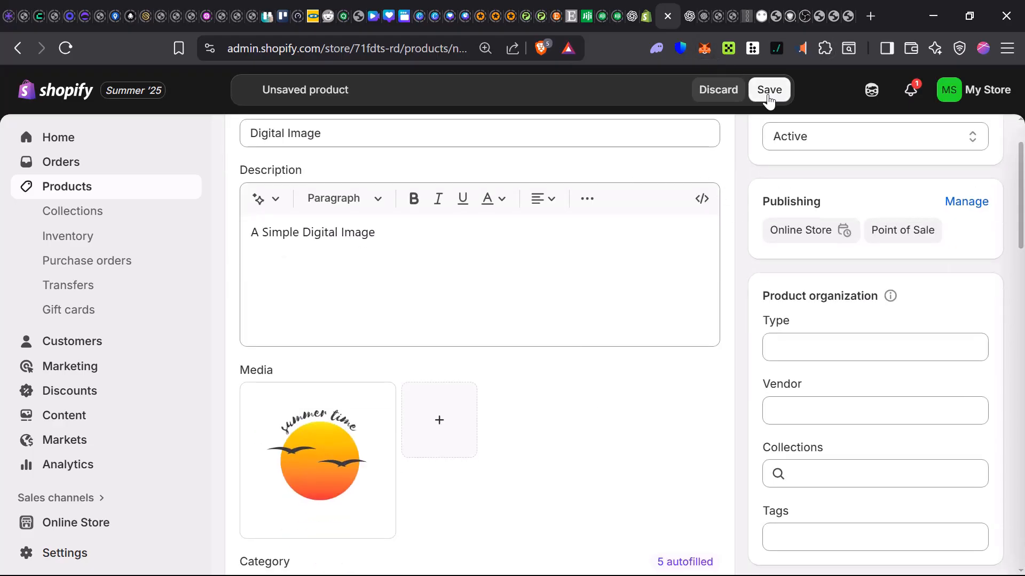
scroll(763, 334, down, 8)
key(ctrl+s)
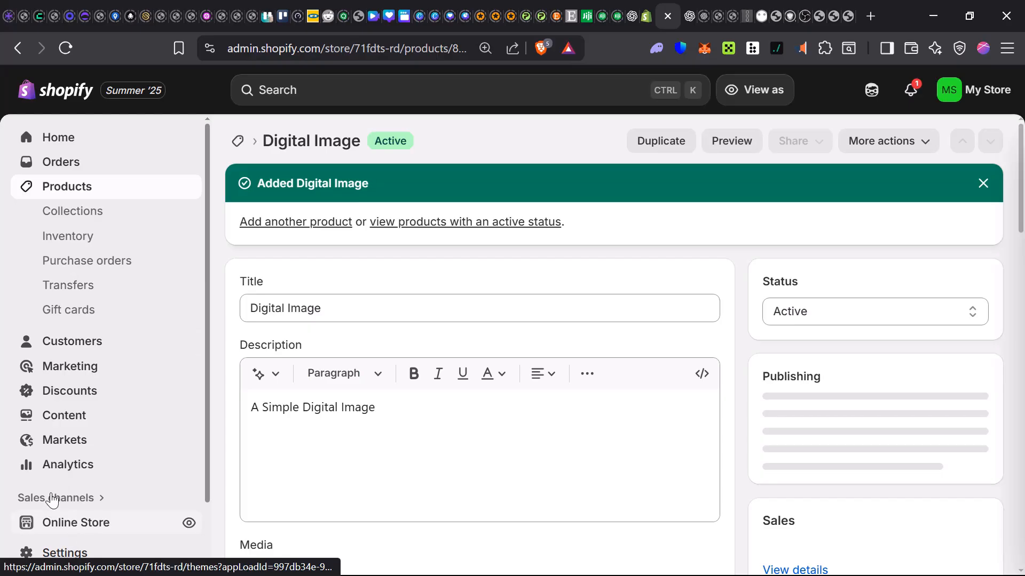
Step: Go to the online store's themes and open the current Dawn theme for customization
click(115, 531)
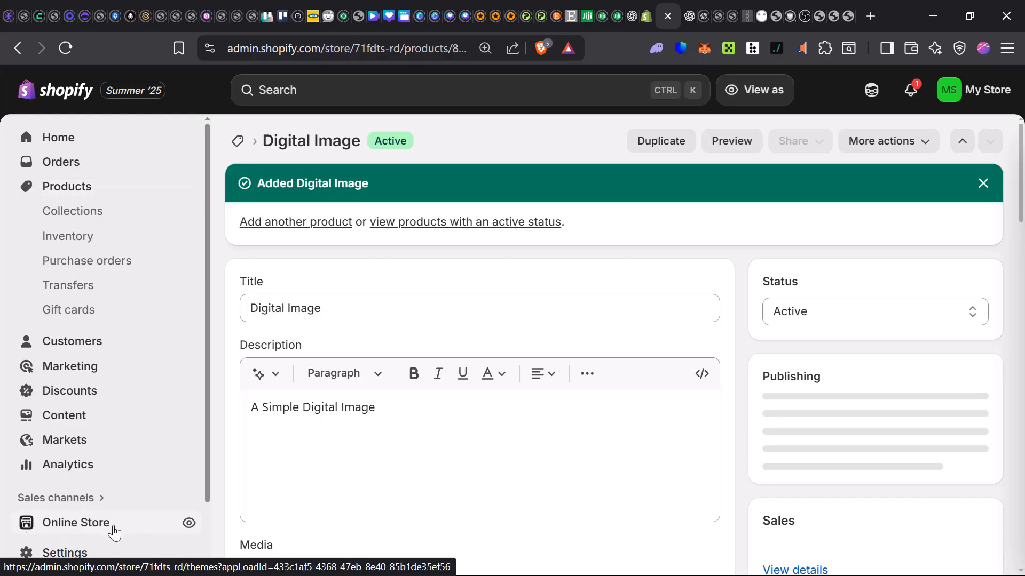
click(79, 415)
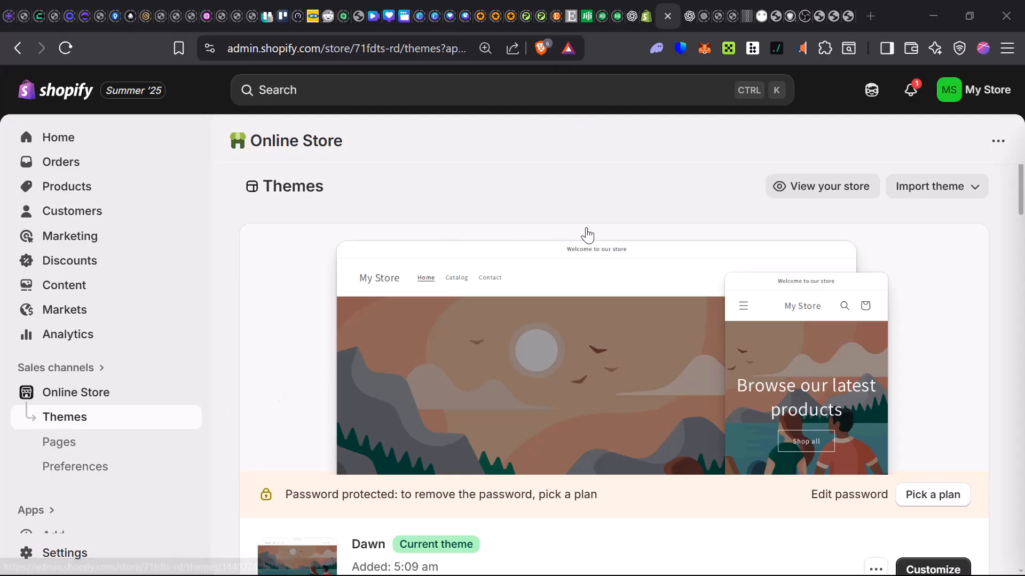
scroll(832, 299, down, 3)
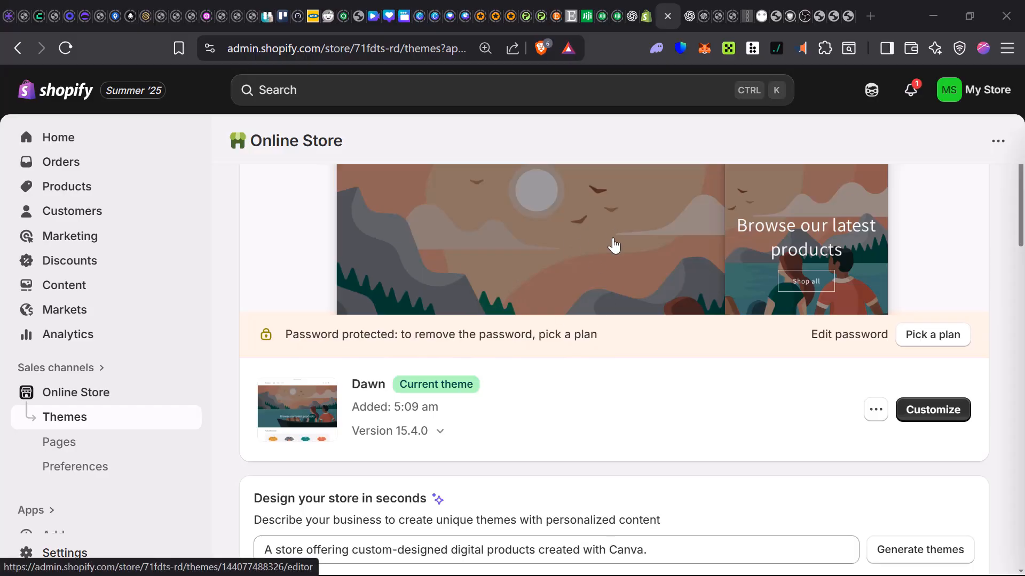
scroll(613, 245, up, 3)
scroll(617, 290, down, 5)
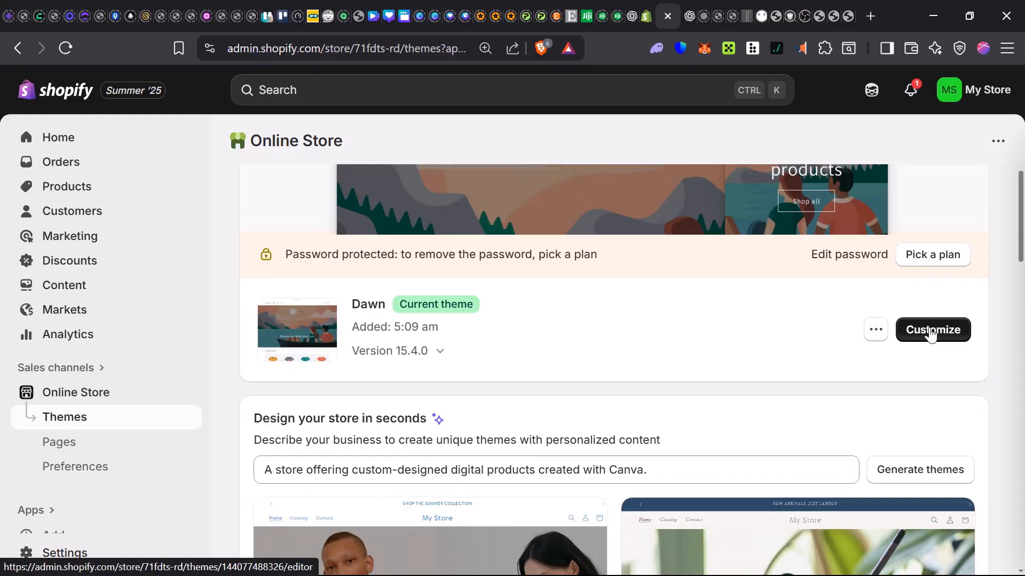
click(931, 330)
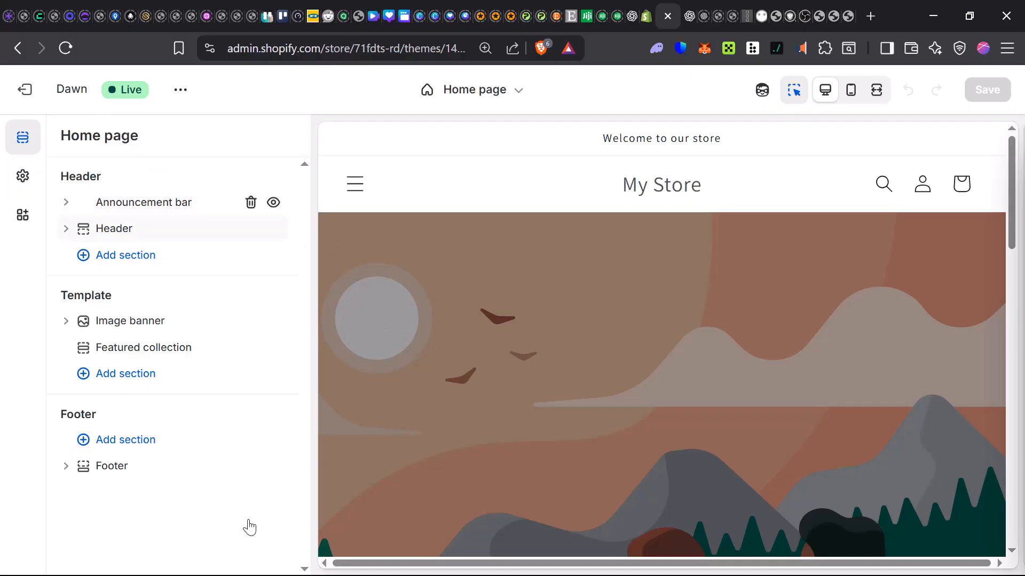
Step: Switch the theme editor from the home page to the Default product template
click(461, 103)
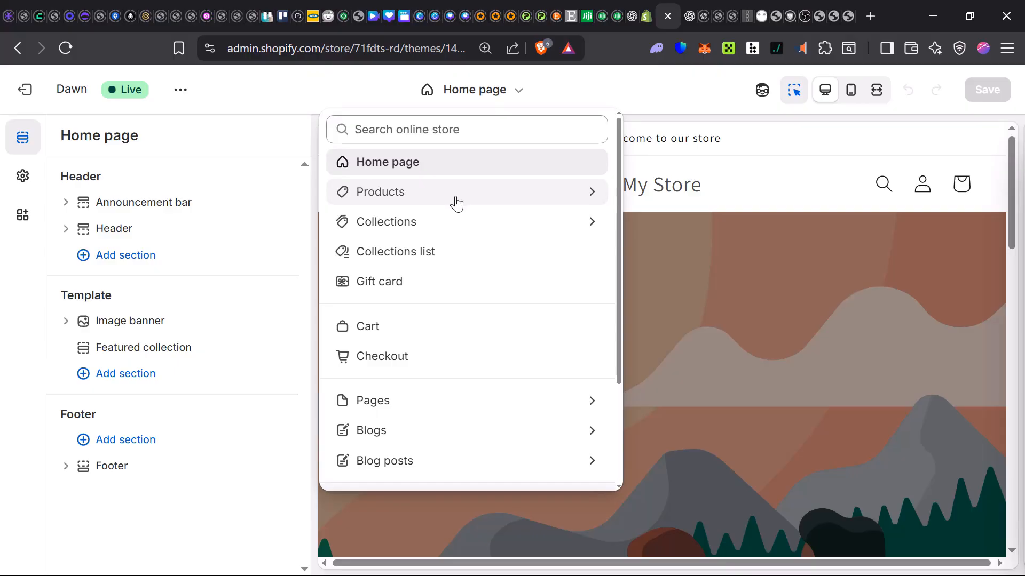
click(457, 204)
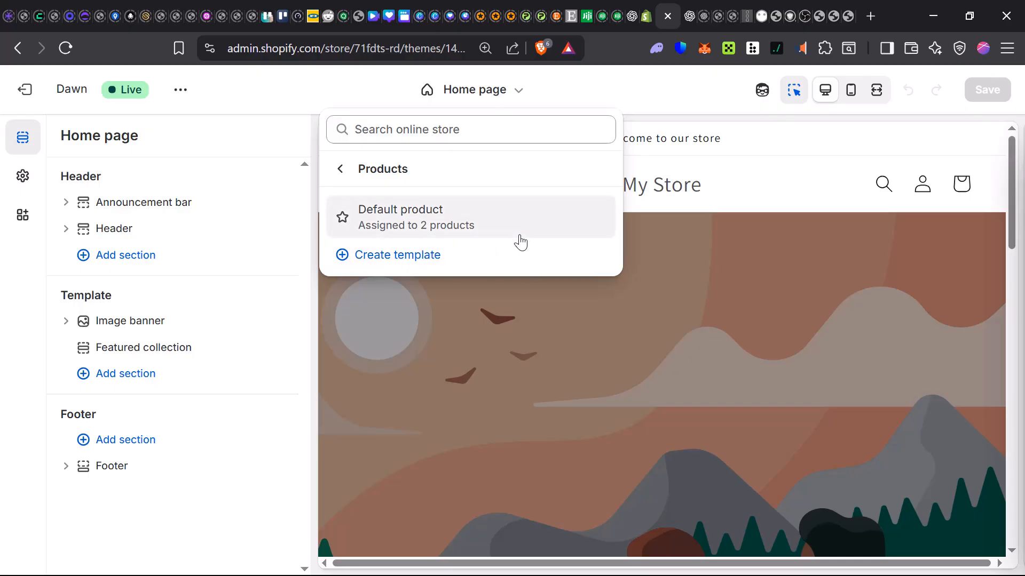
click(433, 219)
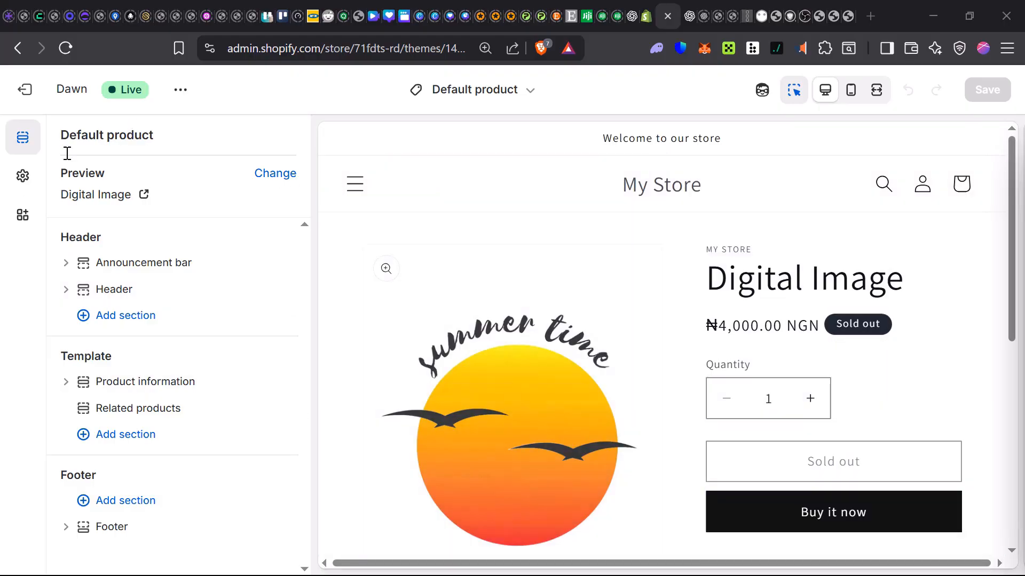
Step: Check the products available for the template preview, keep Digital Image selected, and view its product page
click(272, 171)
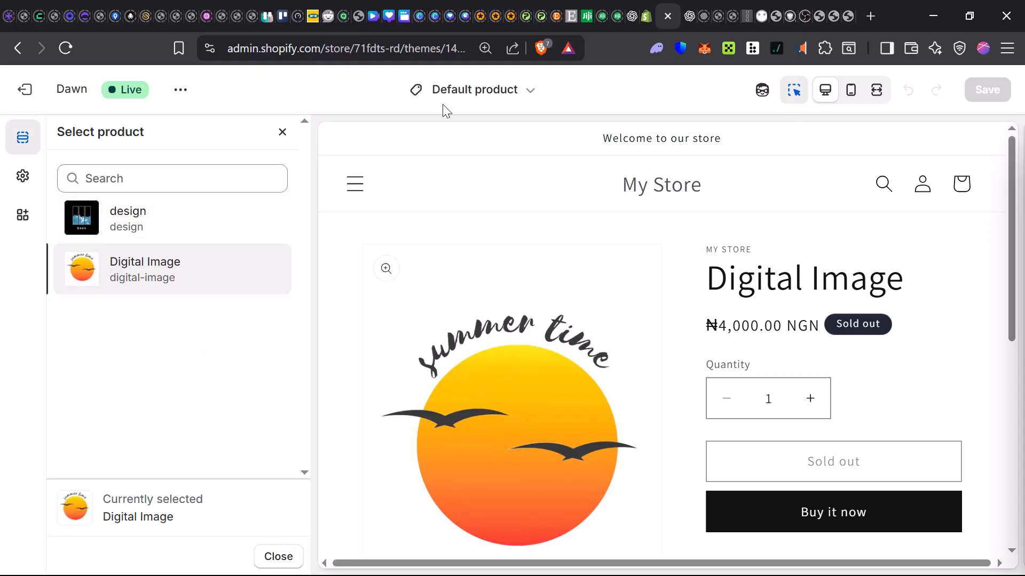
click(282, 133)
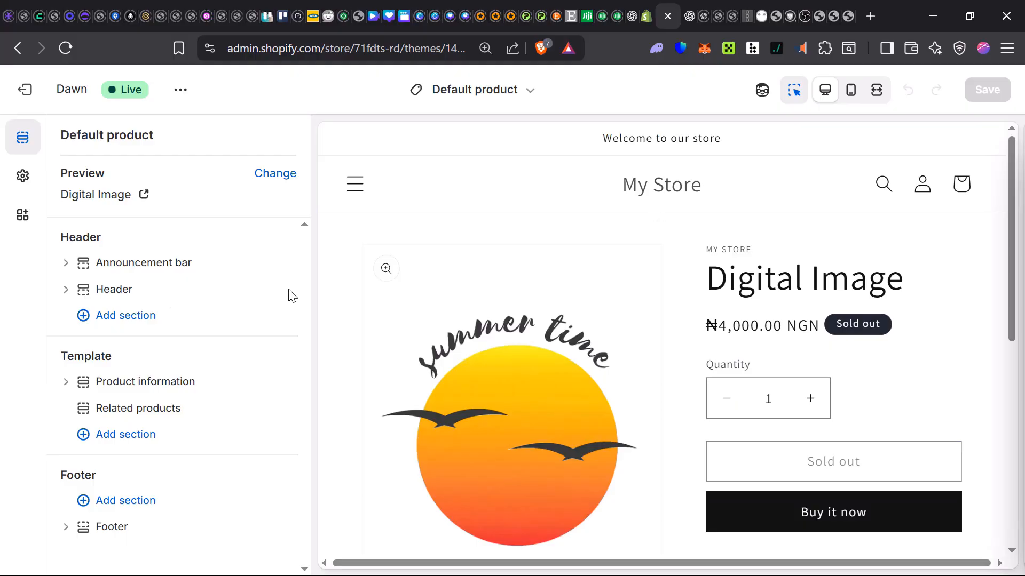
scroll(320, 304, down, 2)
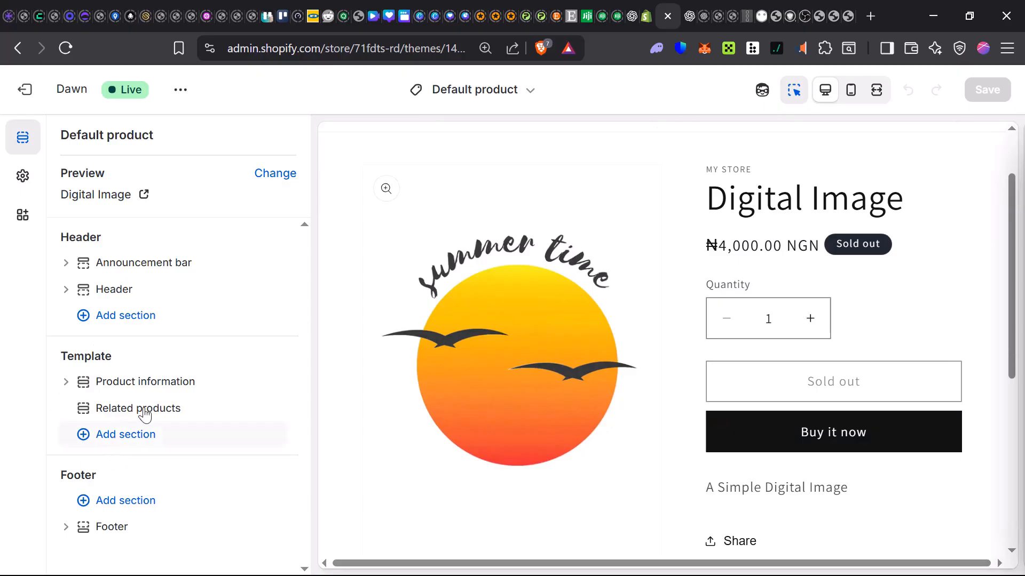
Step: Expand the template's Product information section to examine its settings and blocks
click(70, 388)
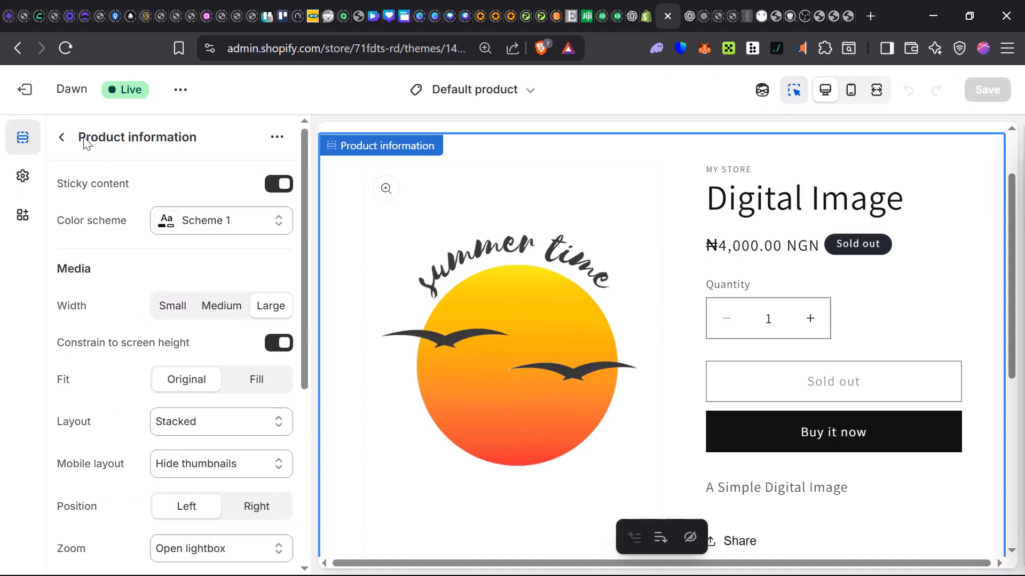
click(61, 138)
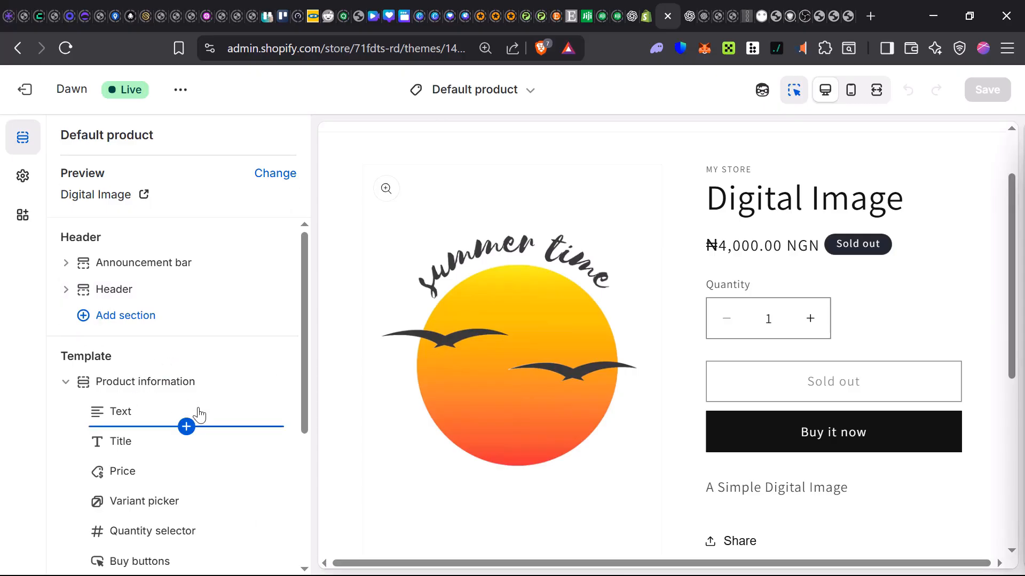
click(65, 389)
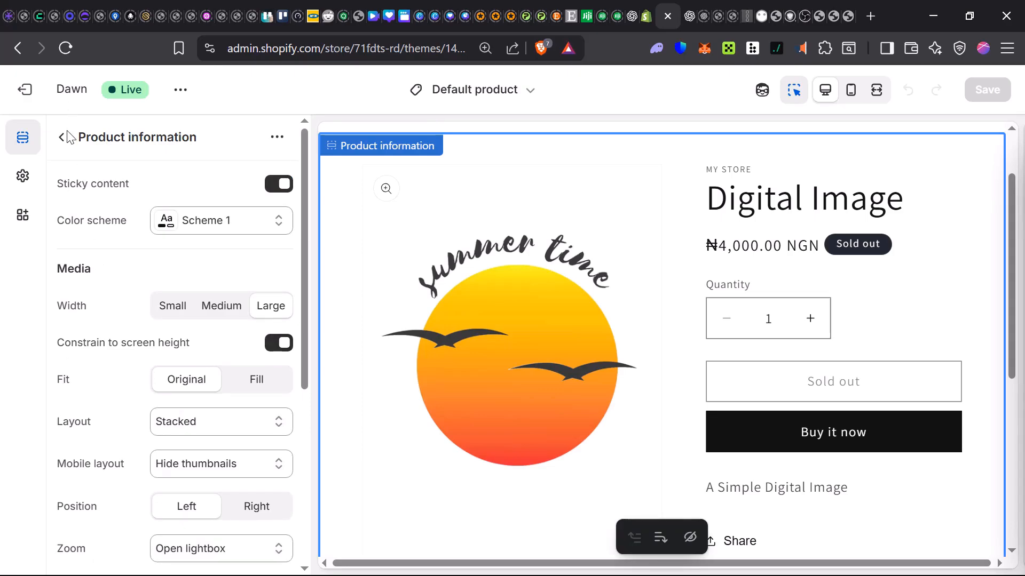
click(63, 138)
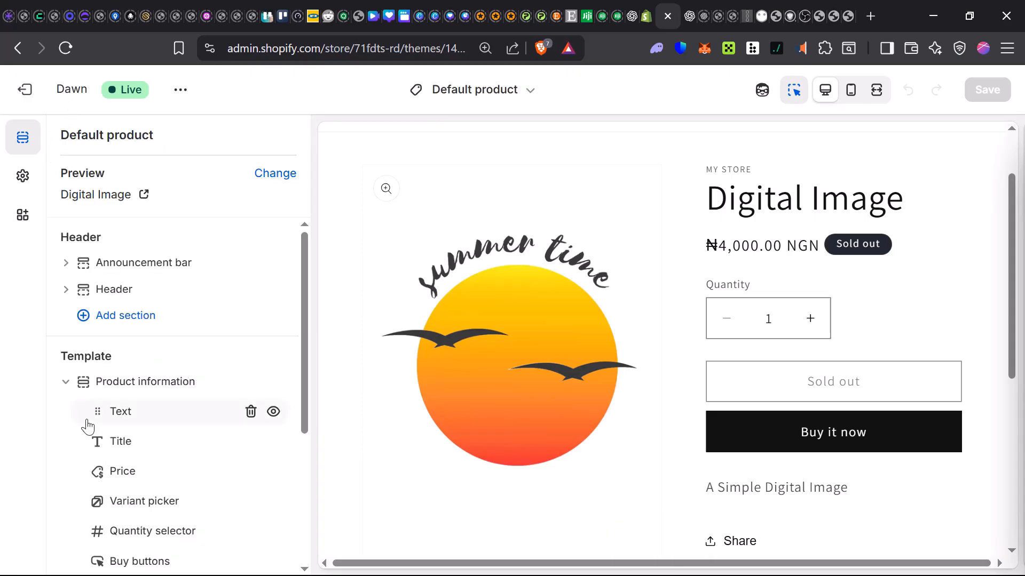
Step: Add a Collapsible content section to the product template below Related products
scroll(150, 470, down, 5)
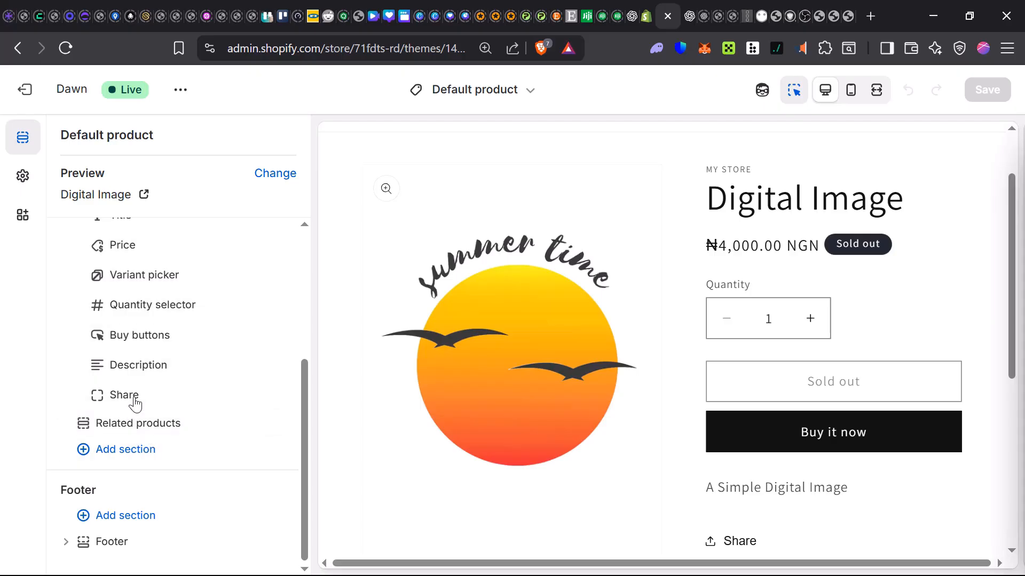
click(138, 453)
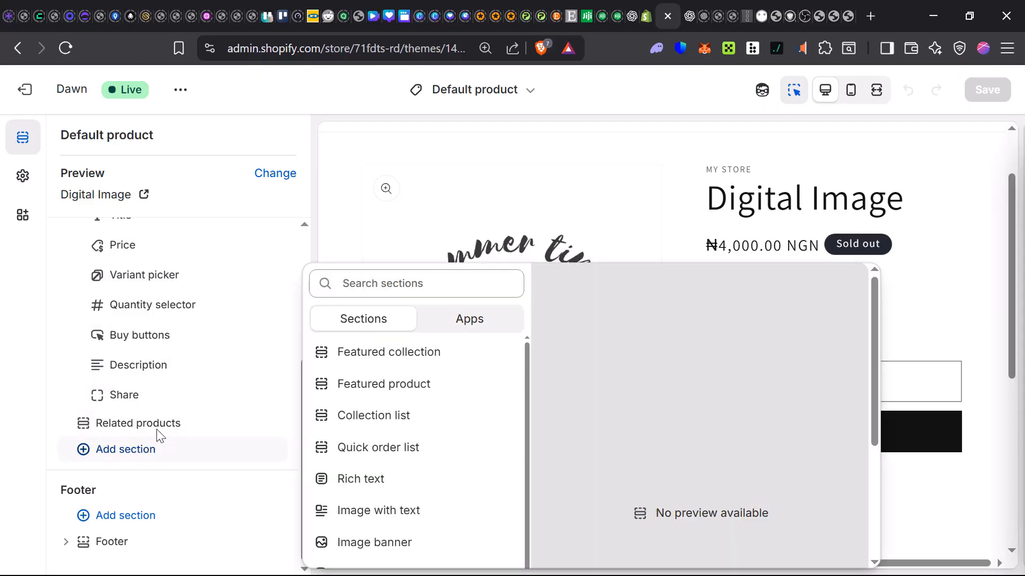
scroll(426, 352, down, 4)
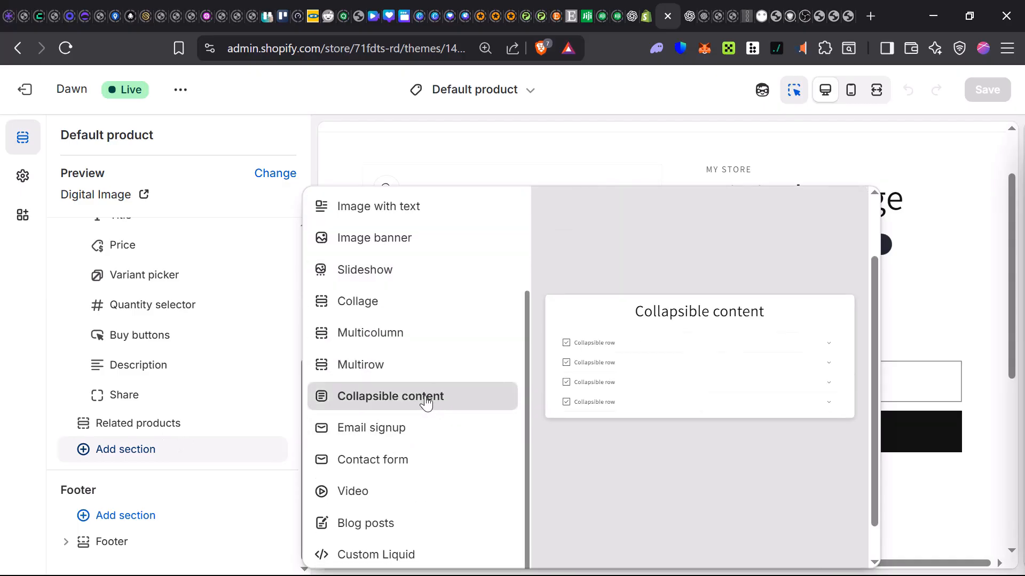
click(392, 404)
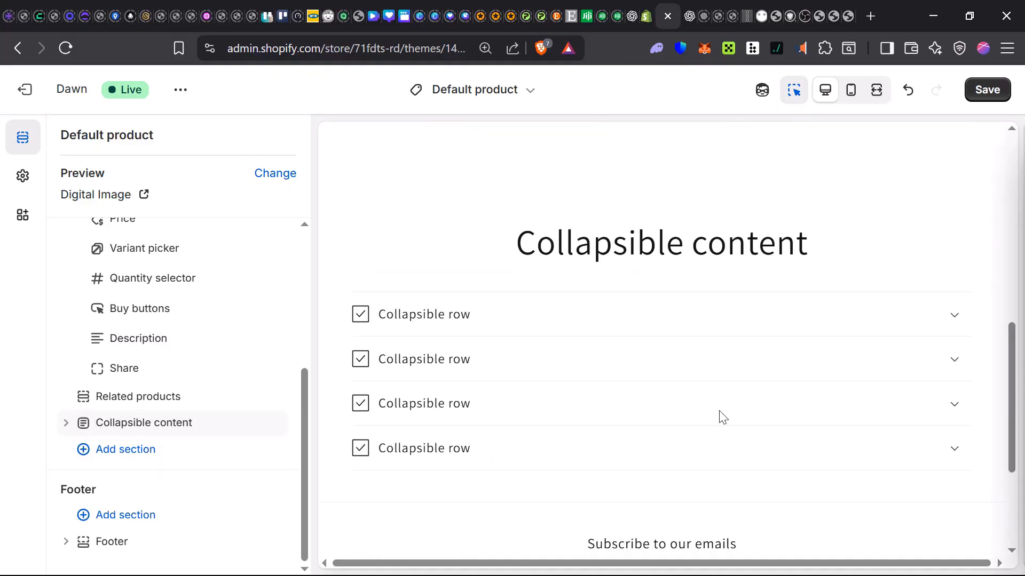
Step: Change the heading of the first collapsible row in the Collapsible content section to "Look Here"
scroll(723, 416, up, 10)
scroll(859, 406, down, 4)
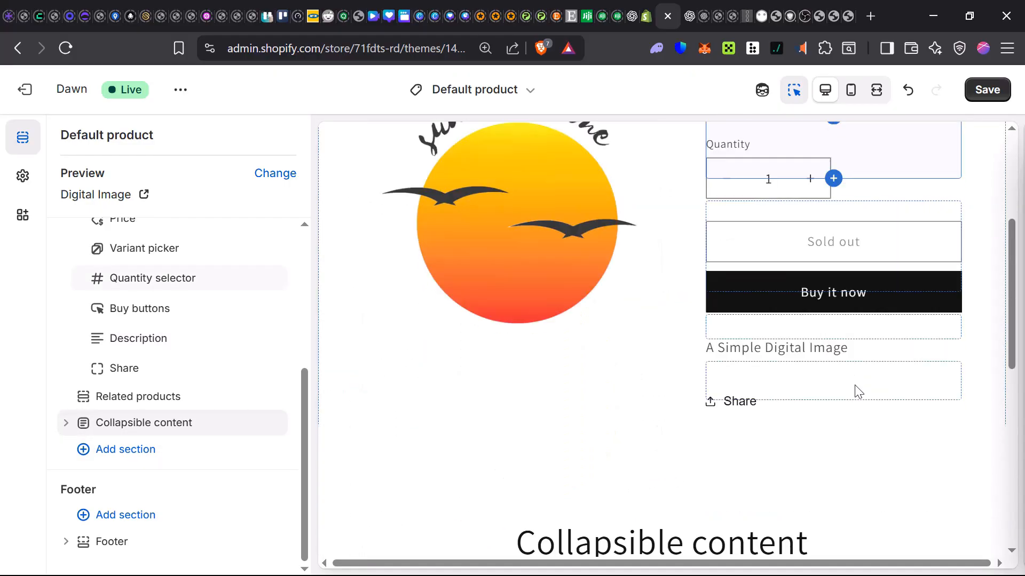
scroll(856, 392, down, 5)
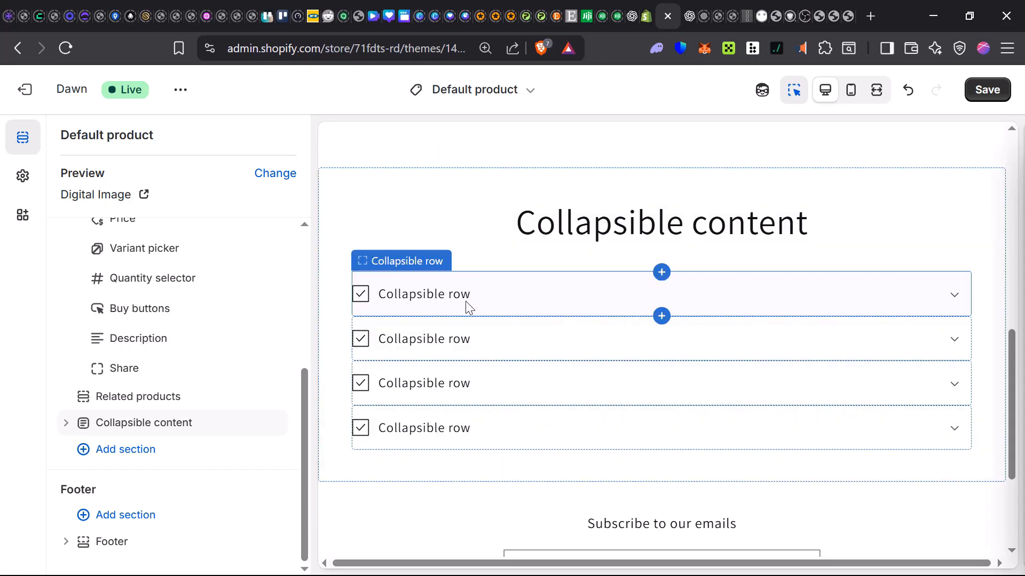
click(405, 296)
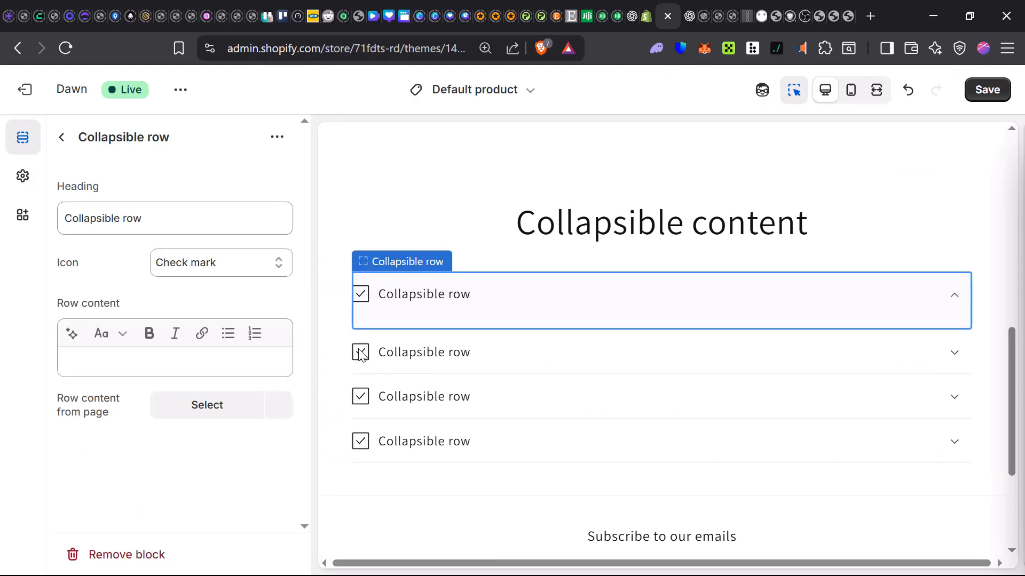
drag(145, 216, 19, 239)
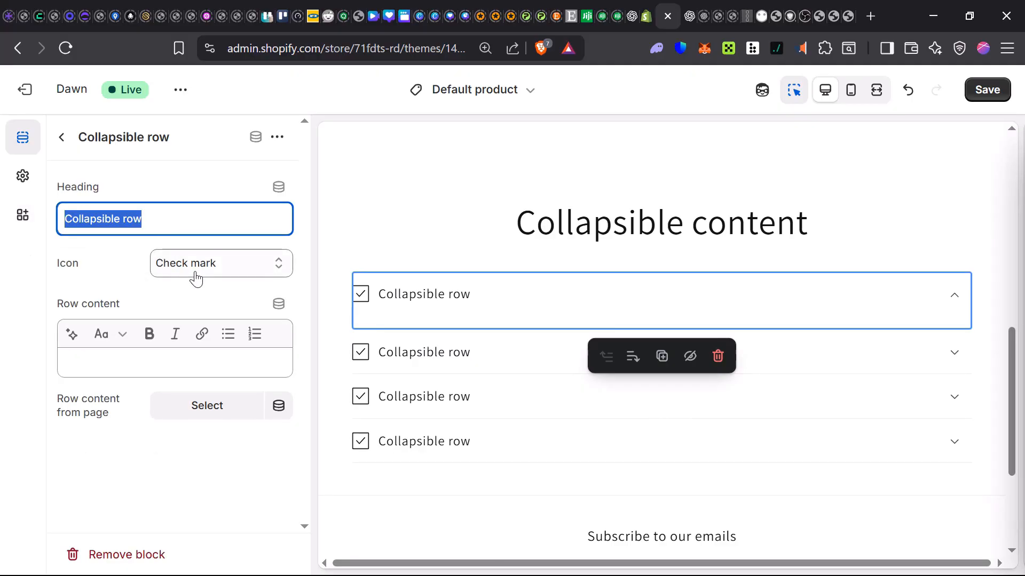
text(Look Here)
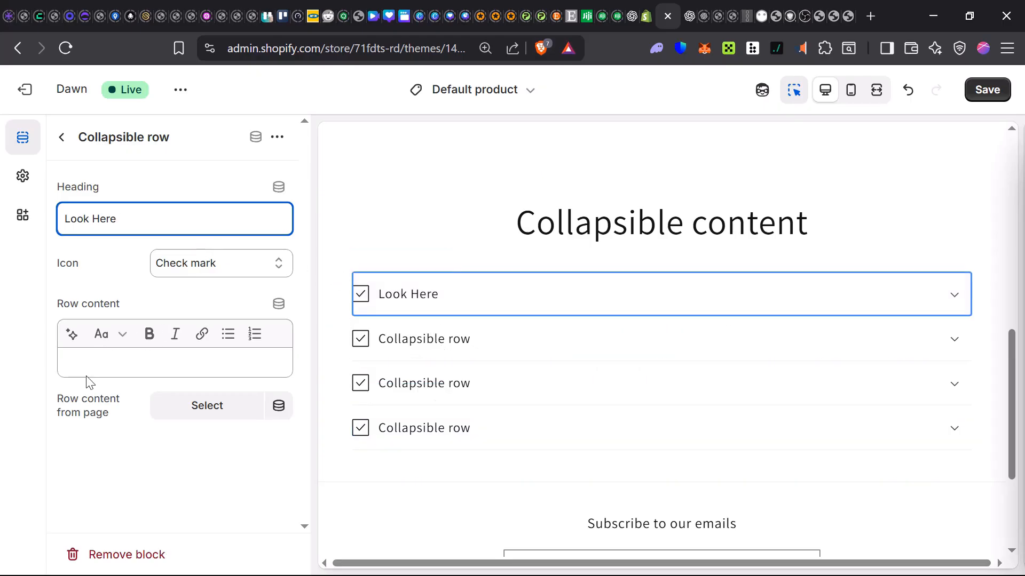
Step: Fill the Look Here row's content with "Boooooooooo!!!!!!" and check how the row expands and collapses in the preview
click(211, 363)
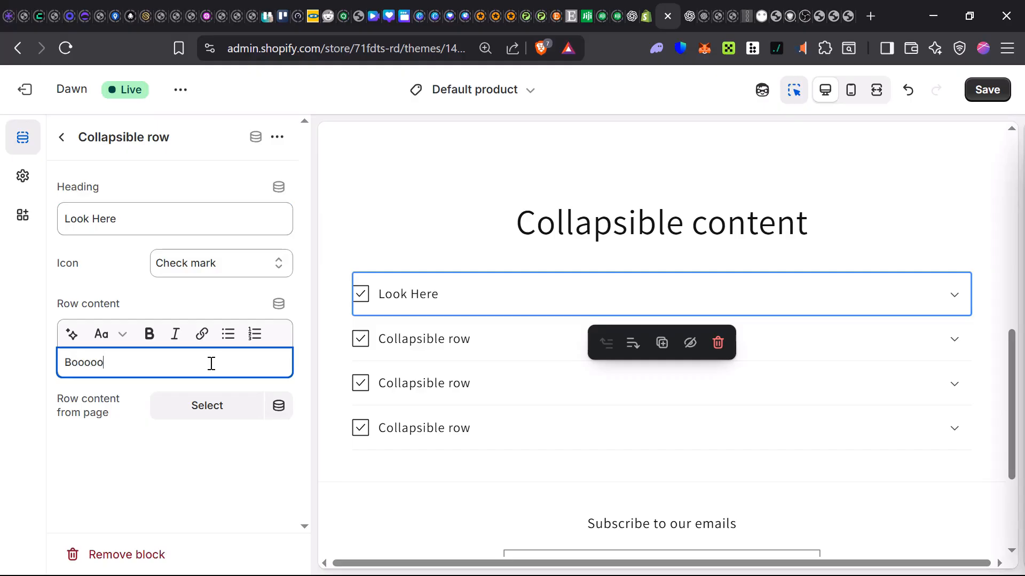
text(!!!!!!)
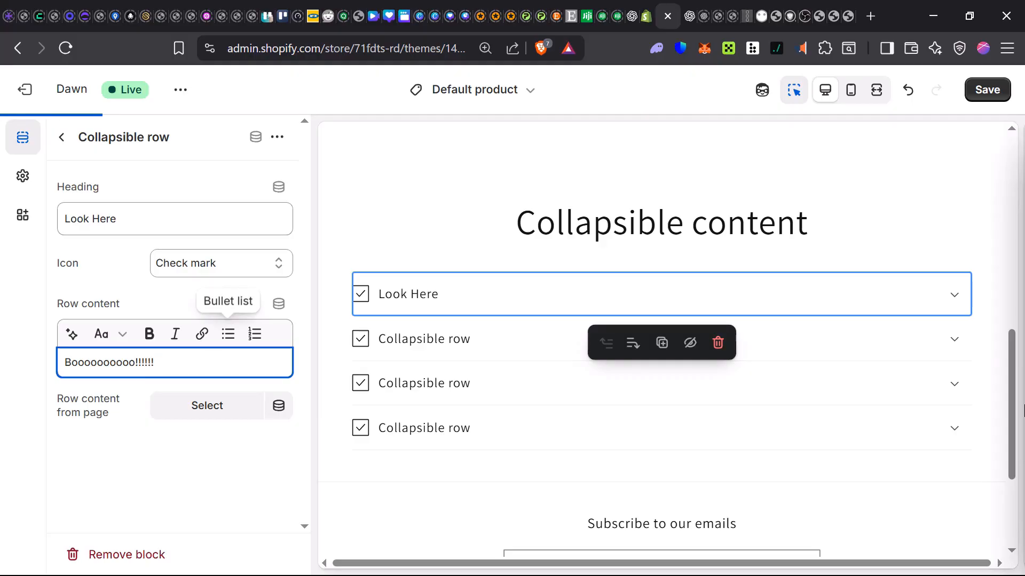
click(955, 298)
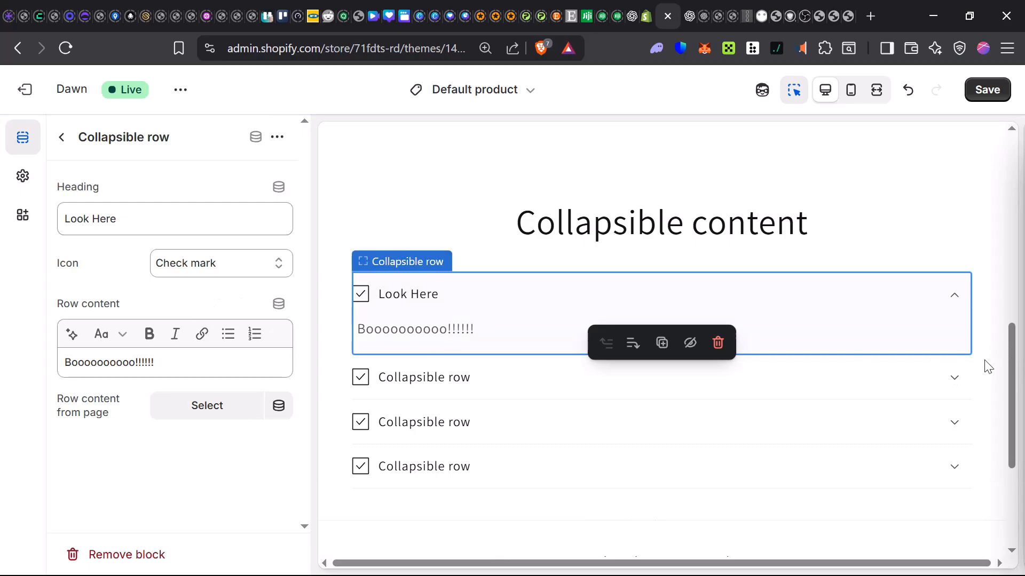
click(956, 300)
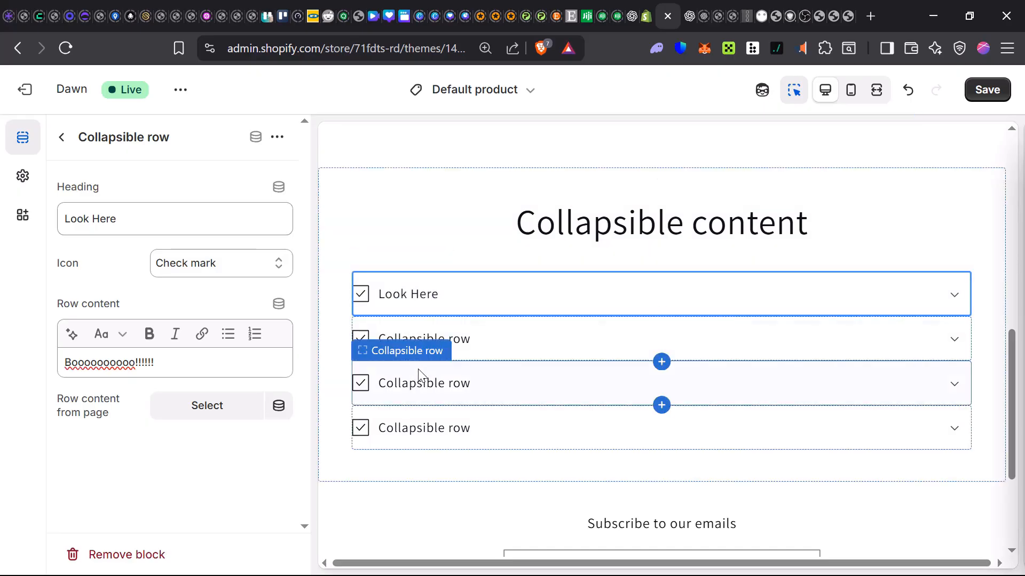
Step: Remove the third collapsible row from the section and expand the Look Here row in the preview
click(421, 387)
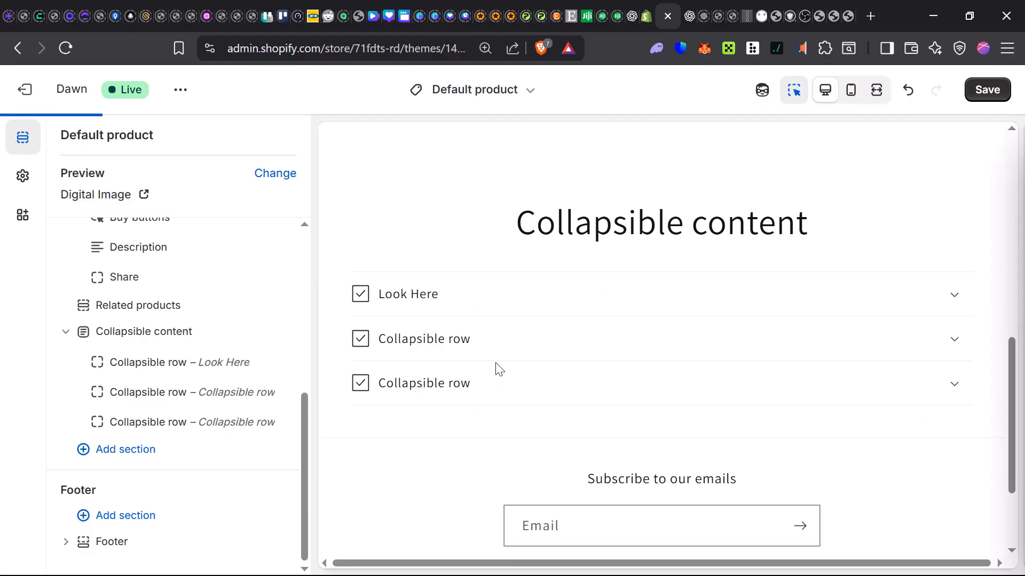
click(247, 383)
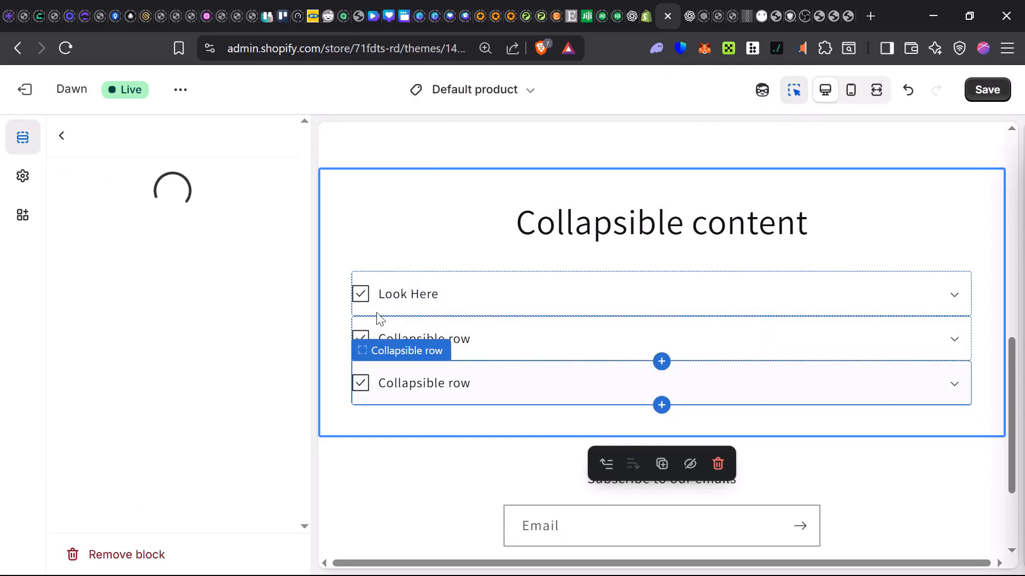
click(436, 293)
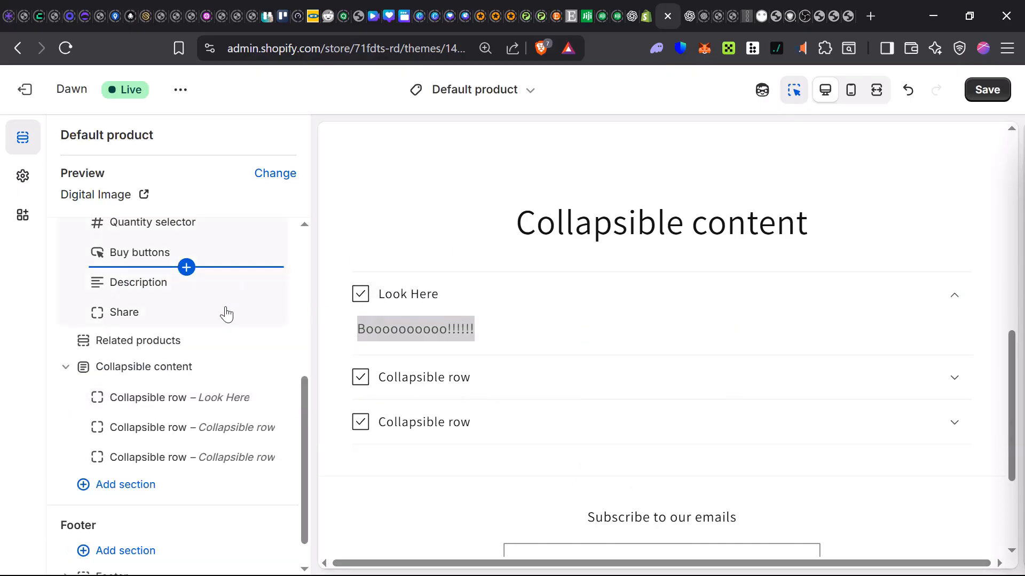
Step: Set the Look Here row's icon to Fire and review the product page preview
click(440, 297)
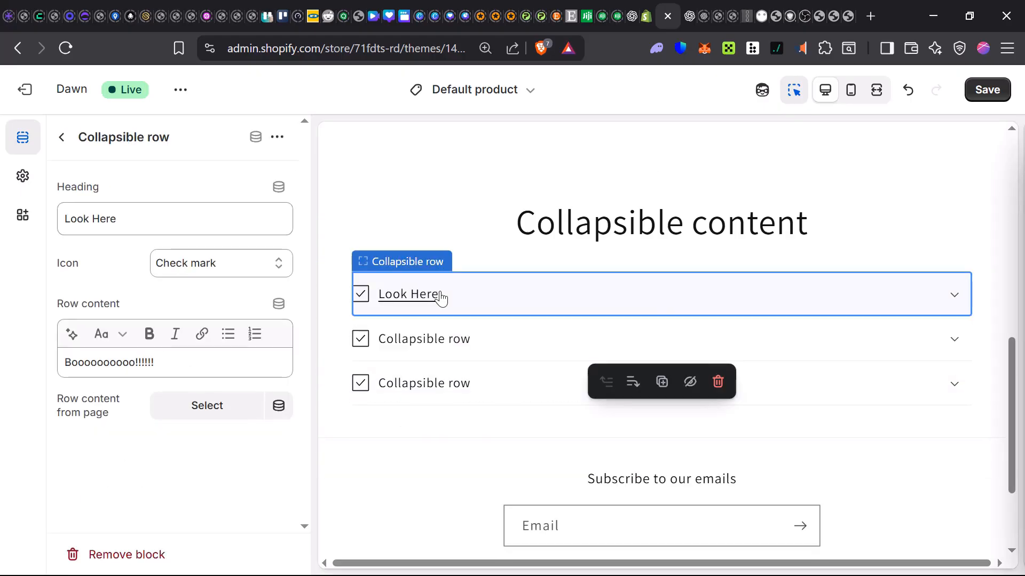
click(186, 269)
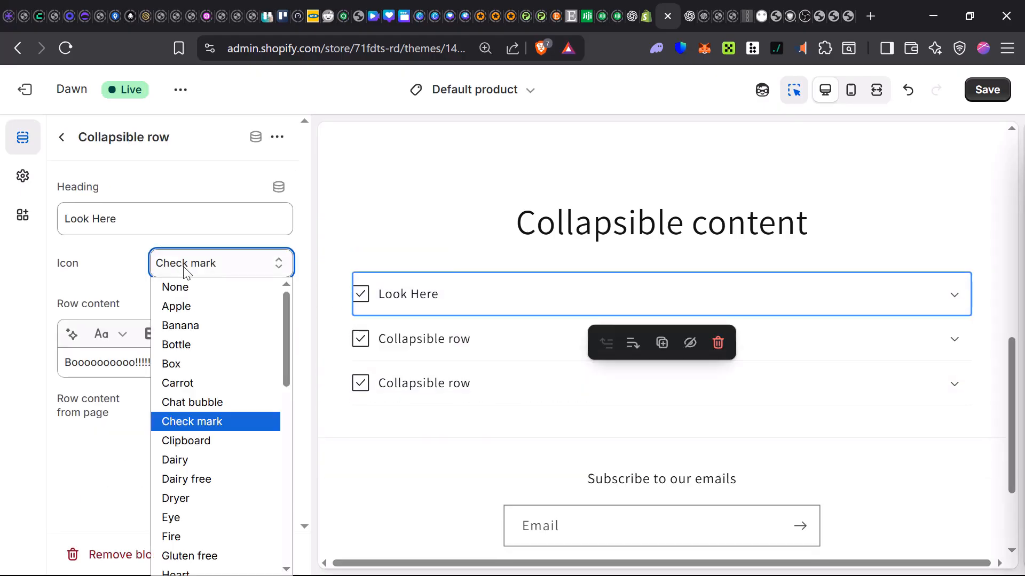
scroll(201, 368, down, 3)
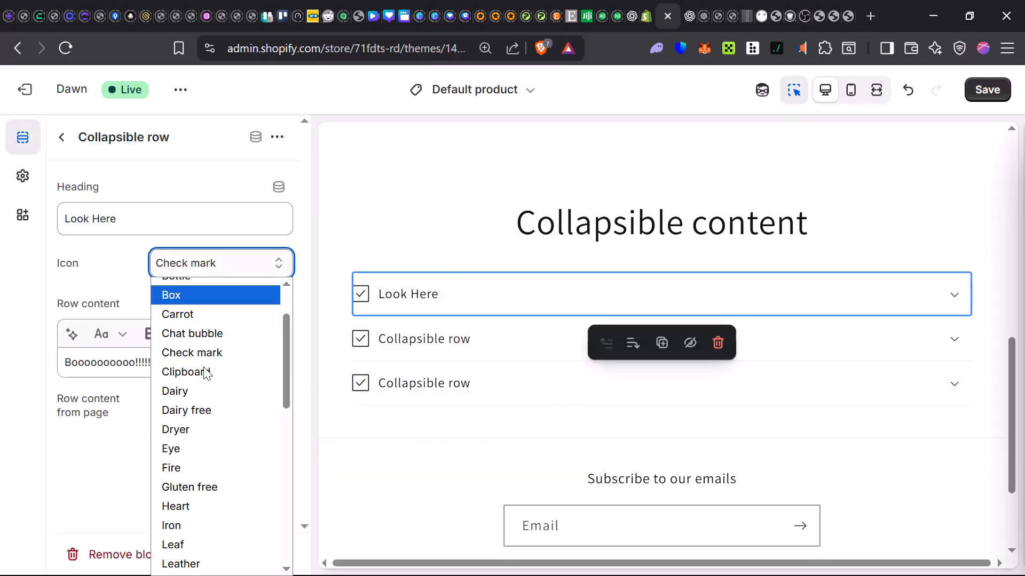
click(196, 376)
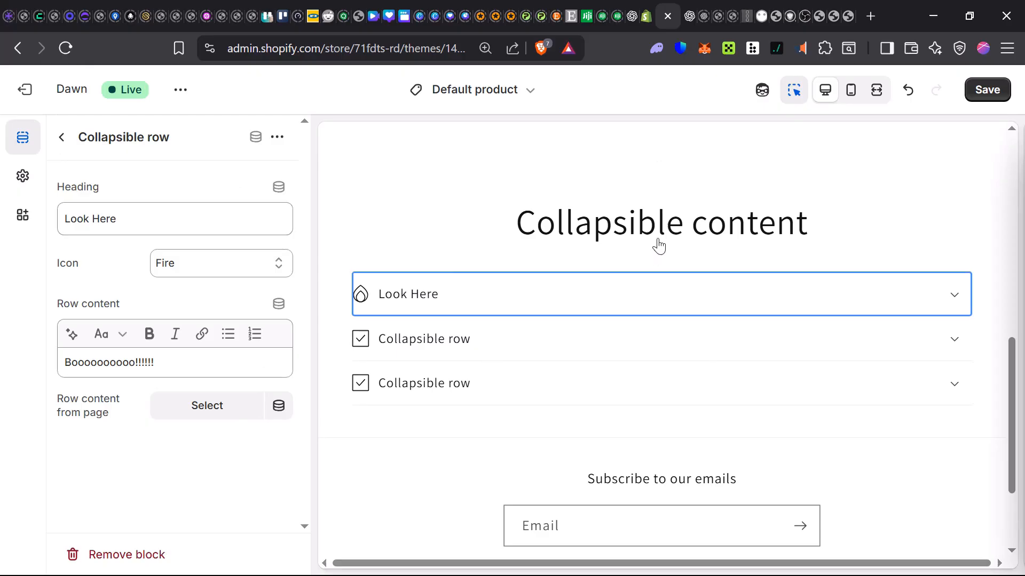
scroll(659, 244, up, 10)
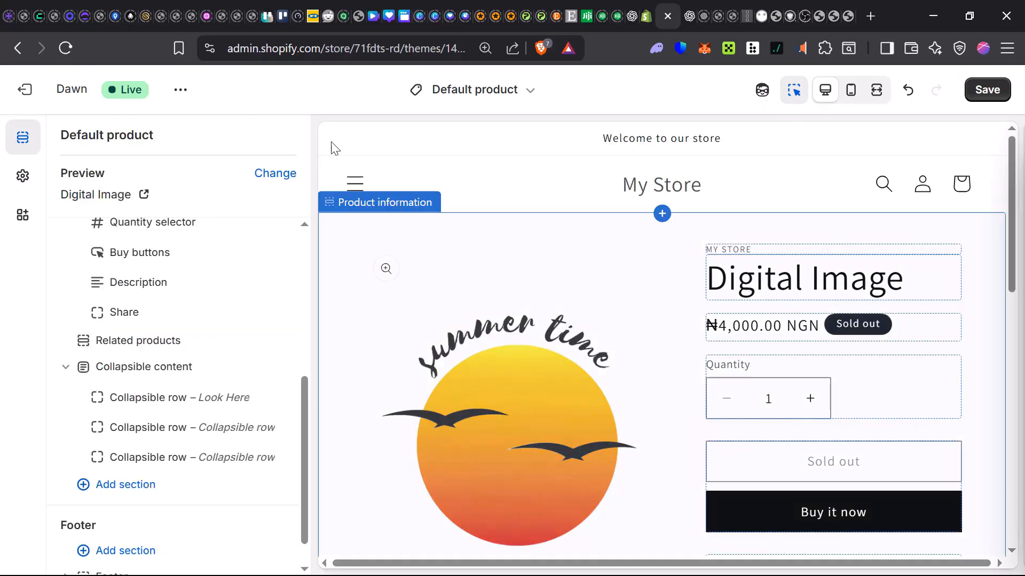